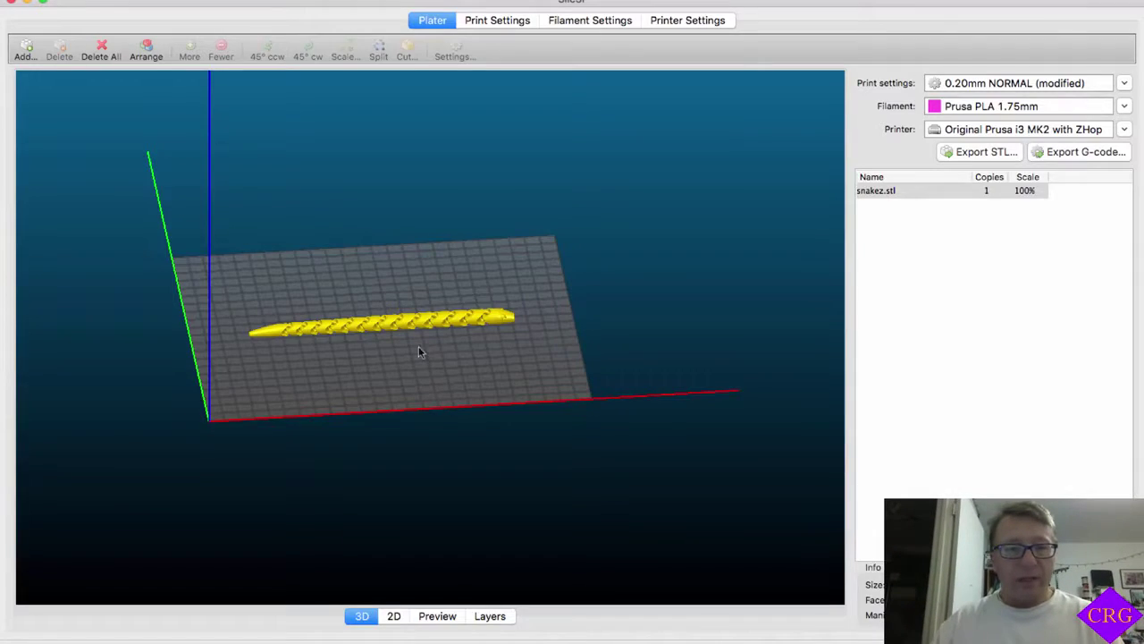
- Zoom, pan and tilt the 3D view to frame the snake model side-on
scroll(442, 334, up, 10)
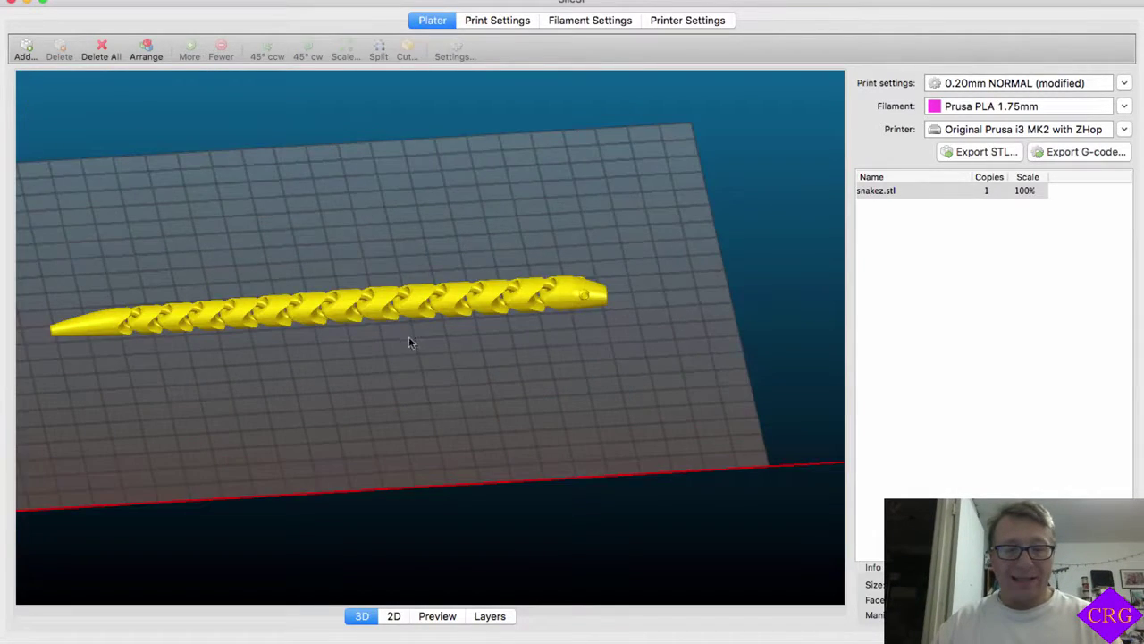
right_drag(417, 349, 452, 380)
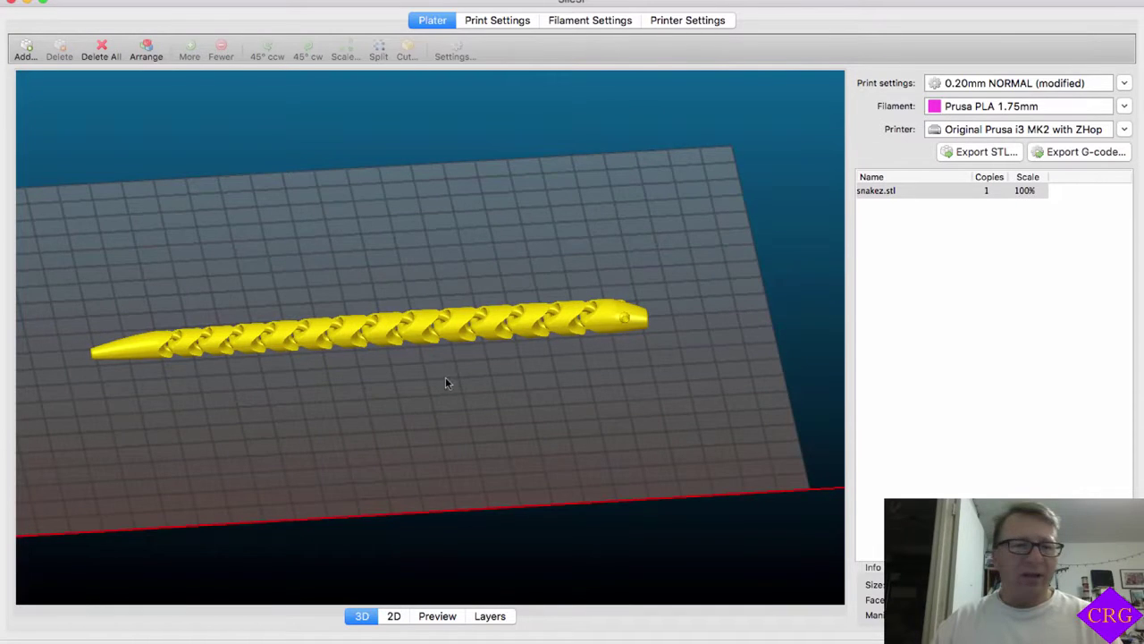
mouse_move(446, 378)
mouse_down()
mouse_move(429, 352)
mouse_move(440, 375)
mouse_up()
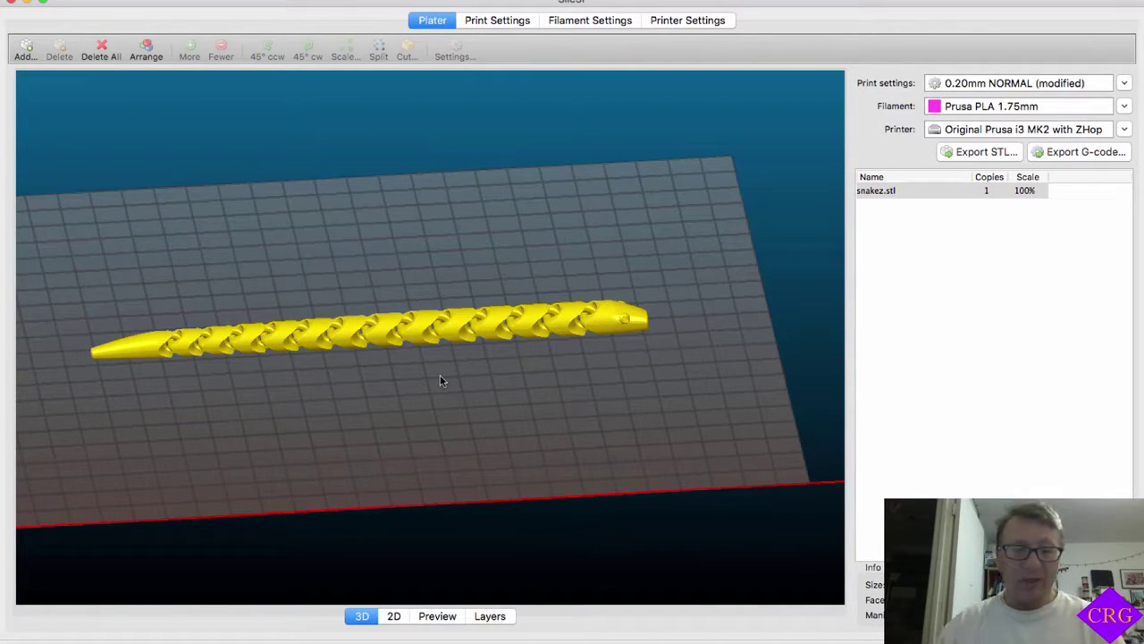
scroll(432, 359, down, 1)
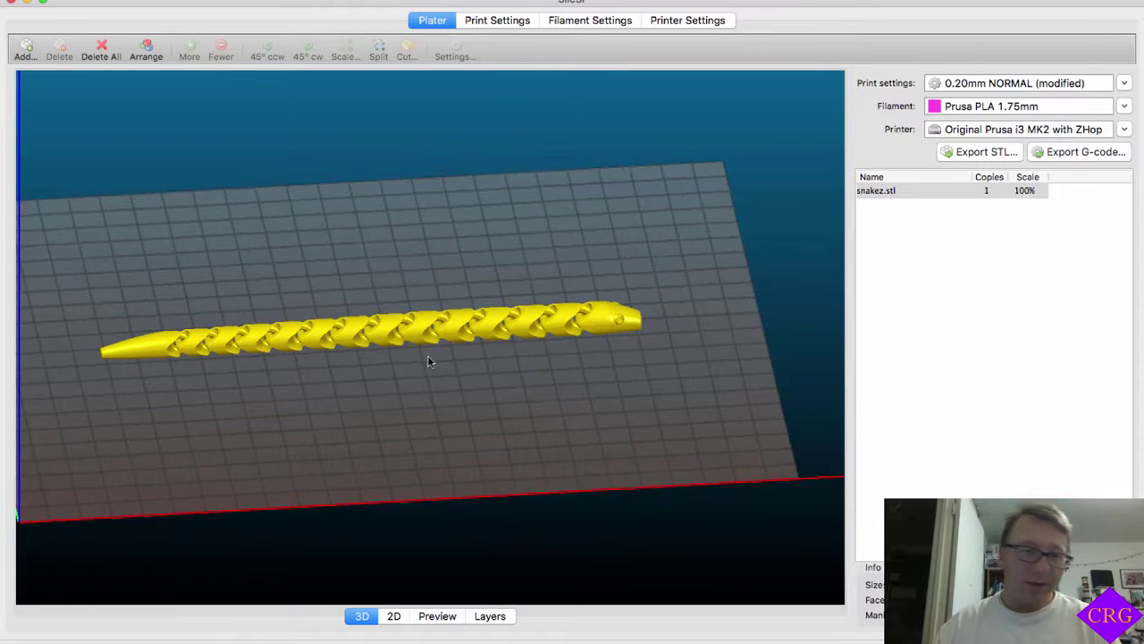
mouse_move(427, 396)
mouse_down()
mouse_move(419, 363)
mouse_move(424, 409)
mouse_up()
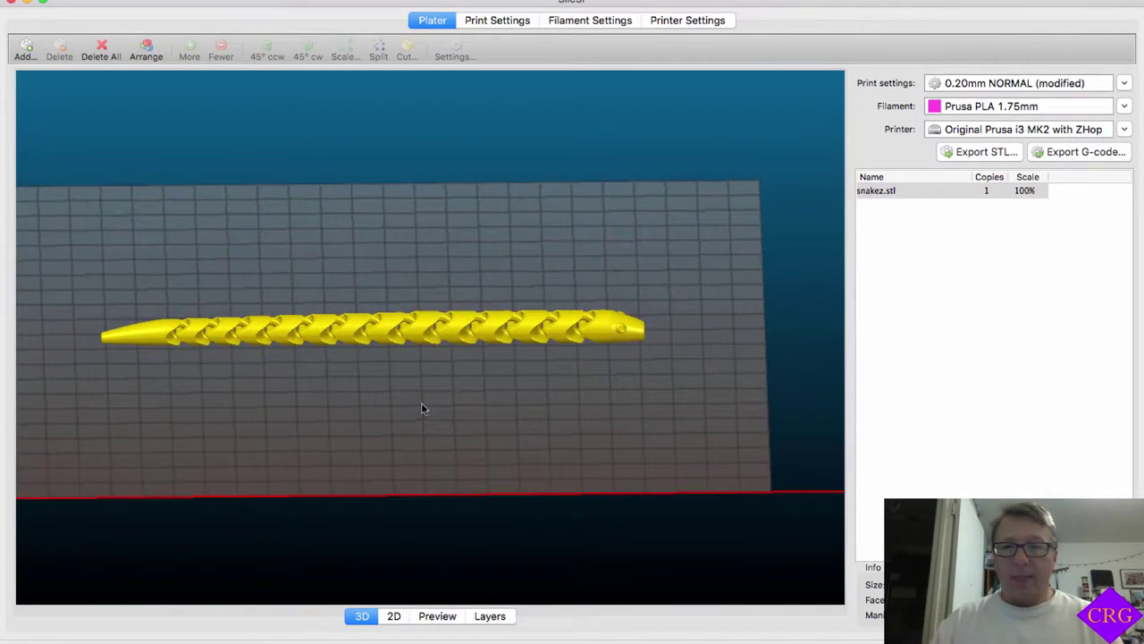
- Review the print, filament and printer settings, then return to the snake on the plater
click(494, 24)
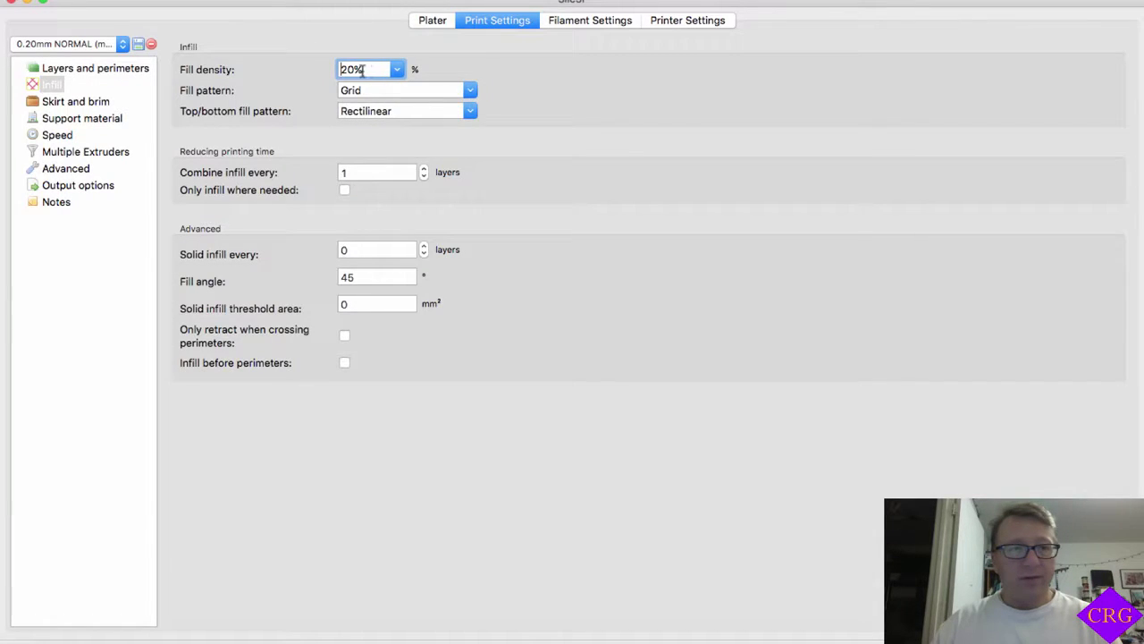
click(134, 71)
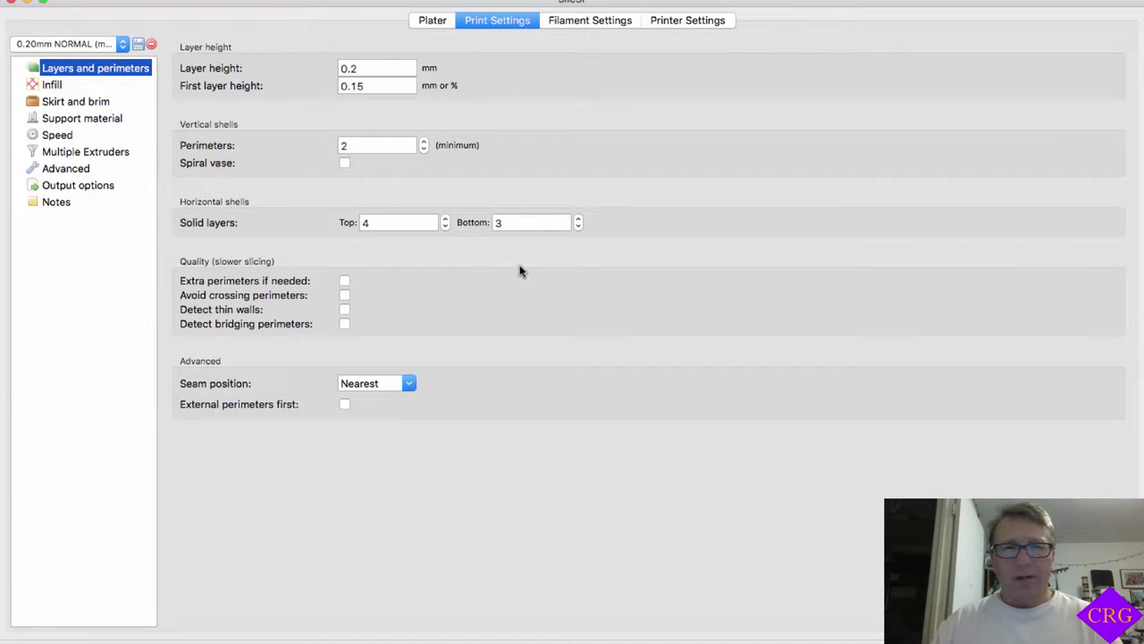
click(615, 27)
click(667, 26)
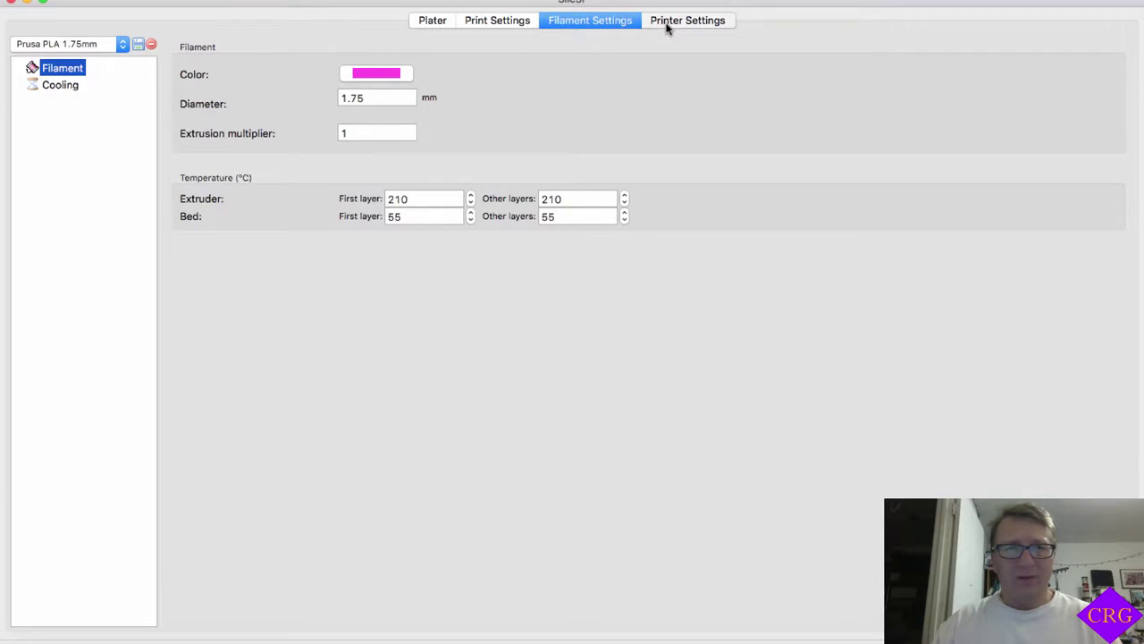
click(435, 21)
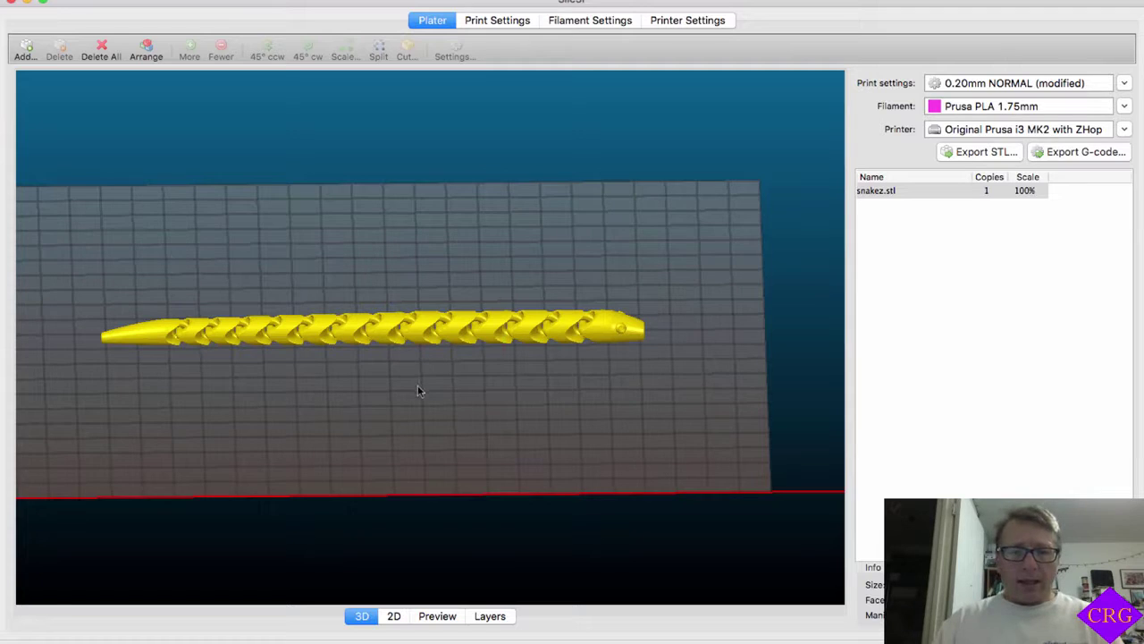
- Show the sliced toolpath preview, zoomed out and rotated to view the chain at an angle
click(454, 617)
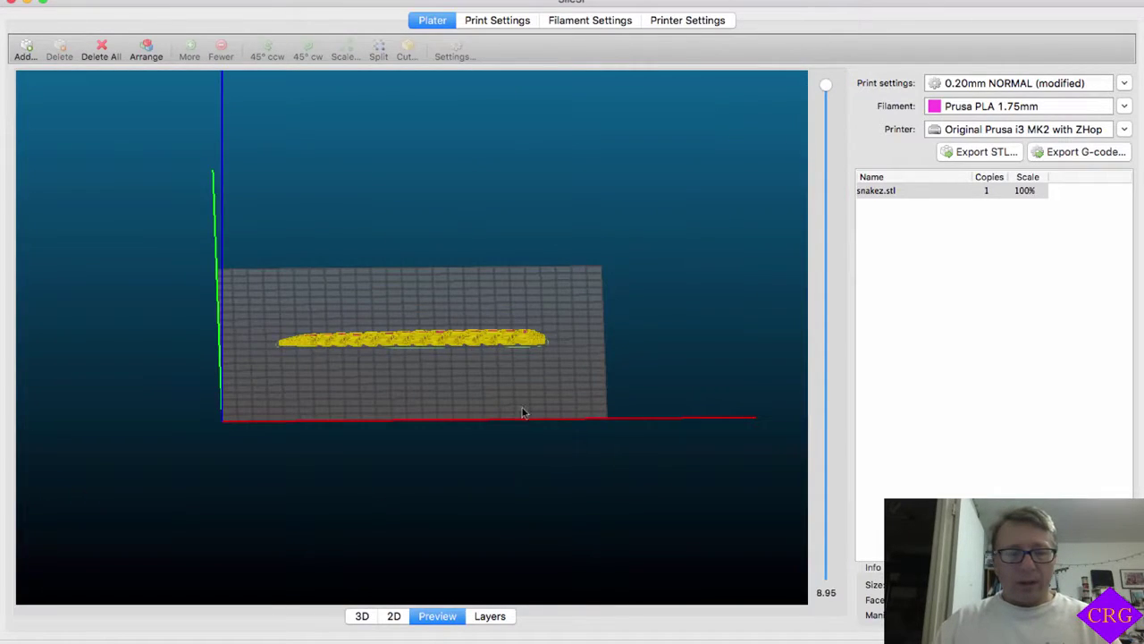
scroll(464, 358, up, 10)
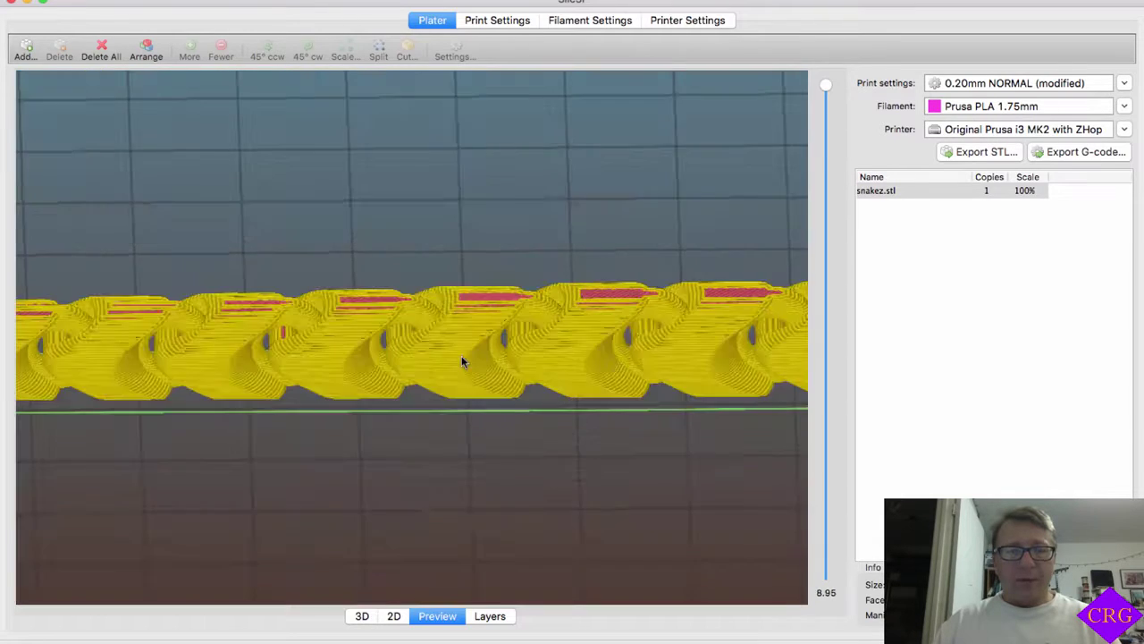
scroll(461, 361, down, 8)
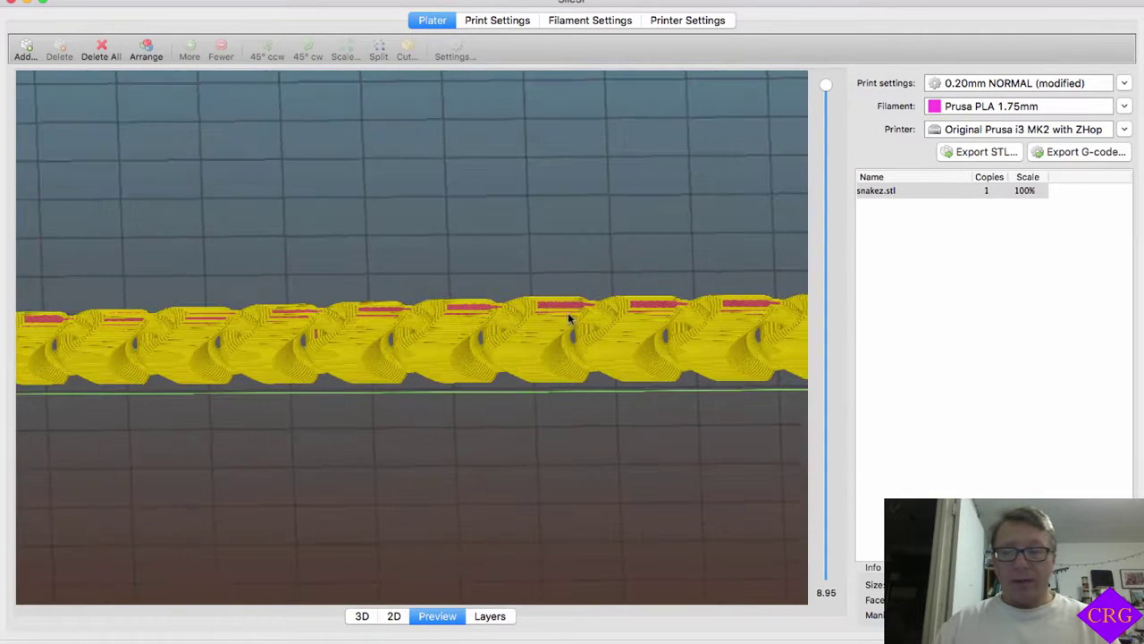
scroll(567, 310, down, 3)
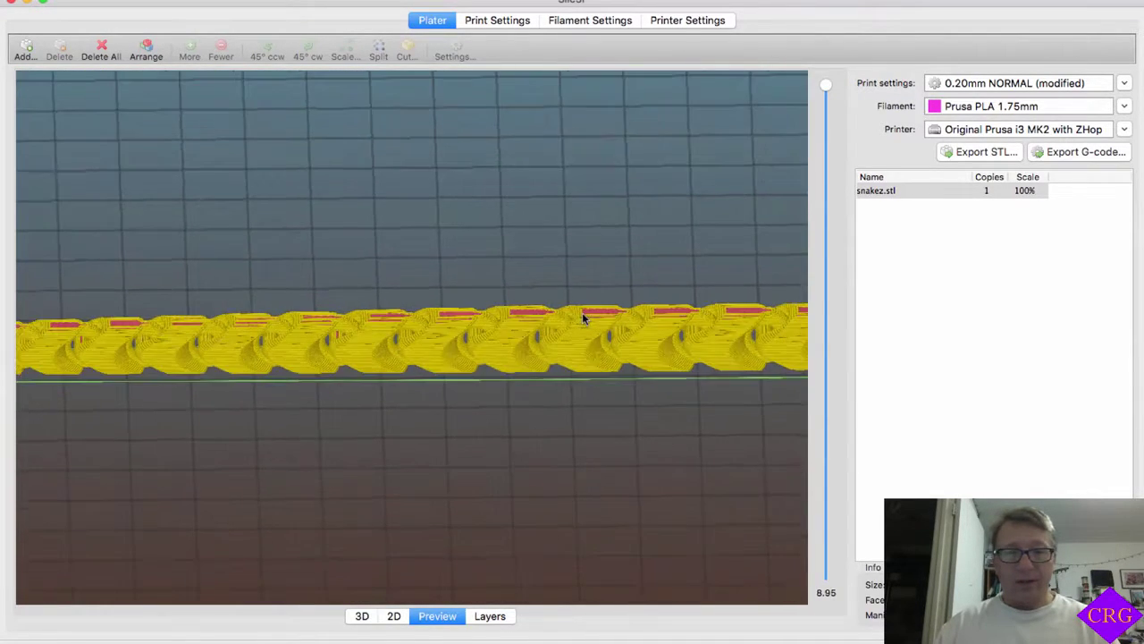
scroll(589, 308, down, 1)
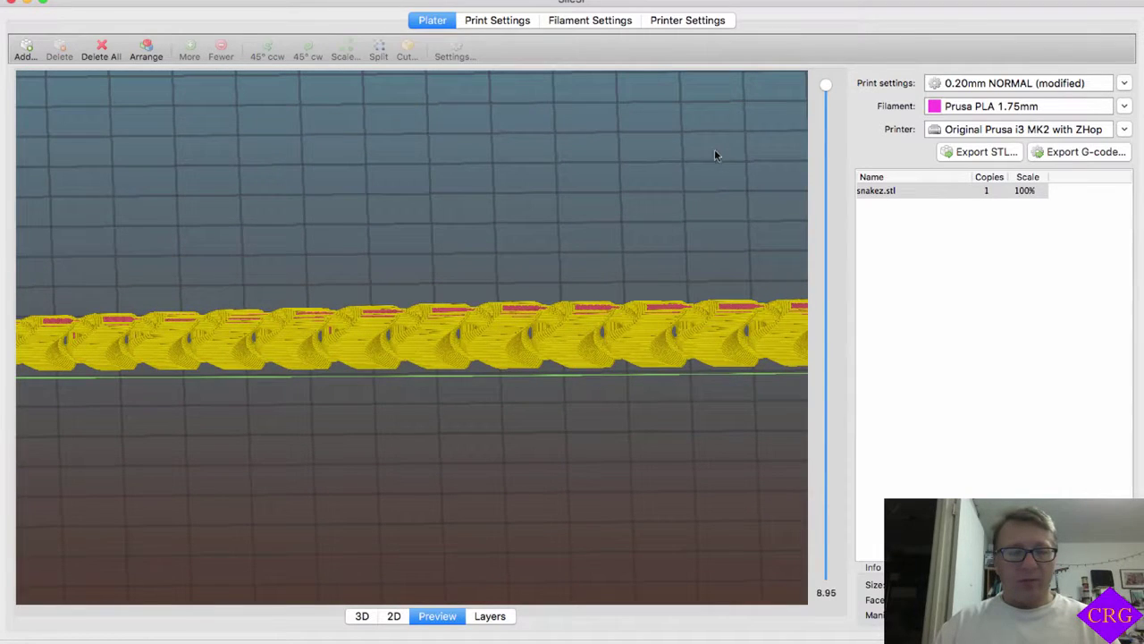
scroll(626, 231, down, 4)
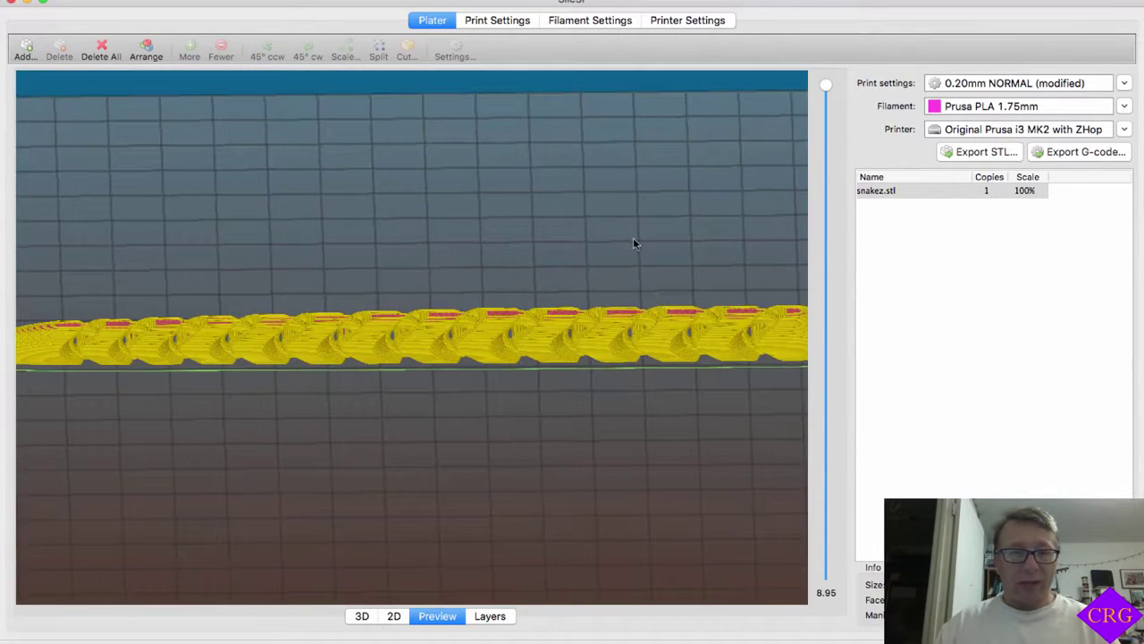
scroll(633, 247, down, 4)
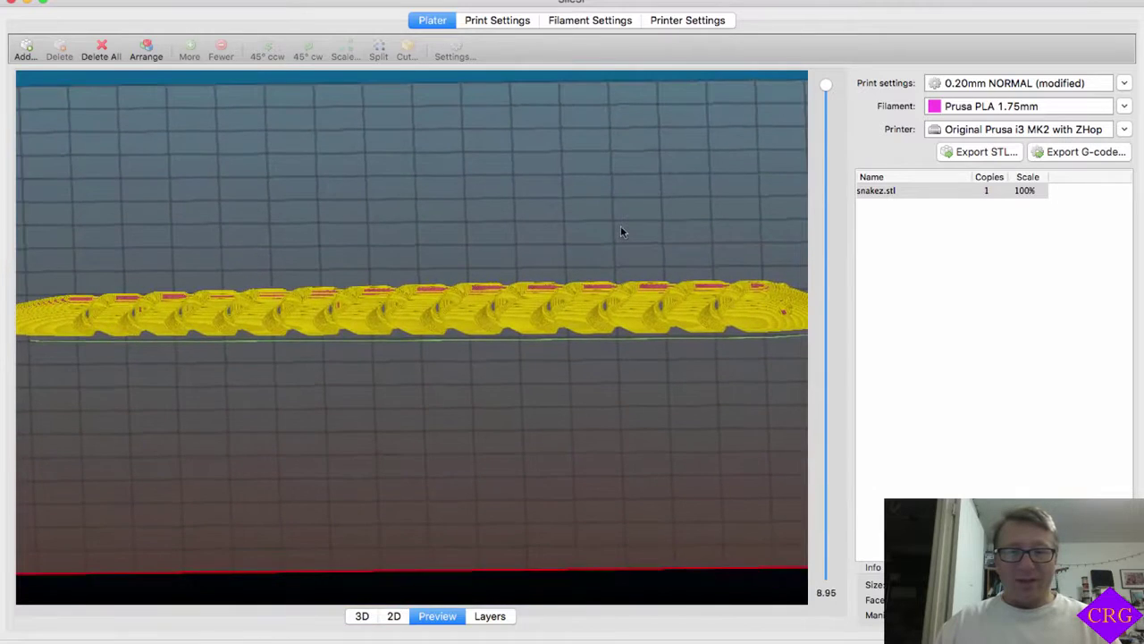
drag(631, 245, 662, 223)
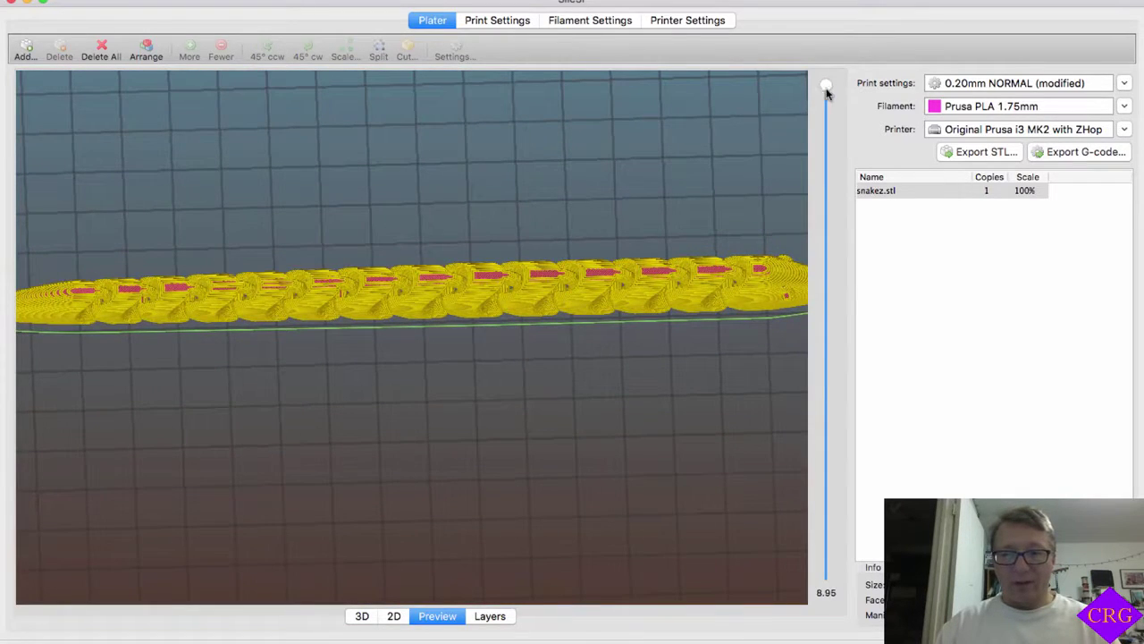
- Cut the preview to the first layer, then up to about 3.55 mm, exposing infill inside each loop
drag(827, 93, 799, 626)
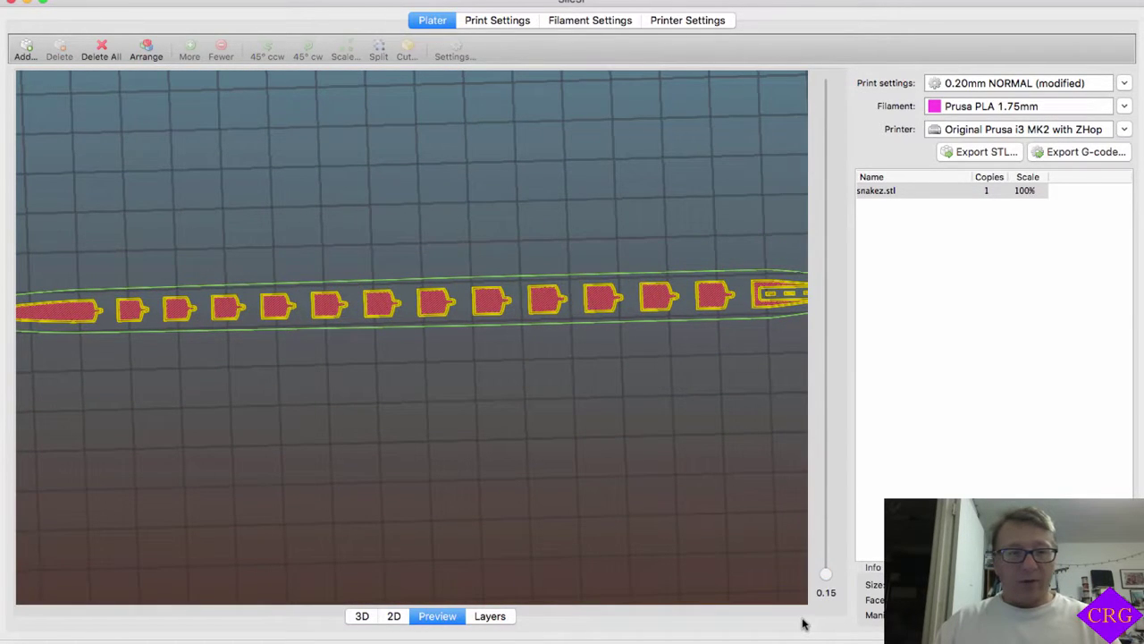
scroll(275, 253, up, 3)
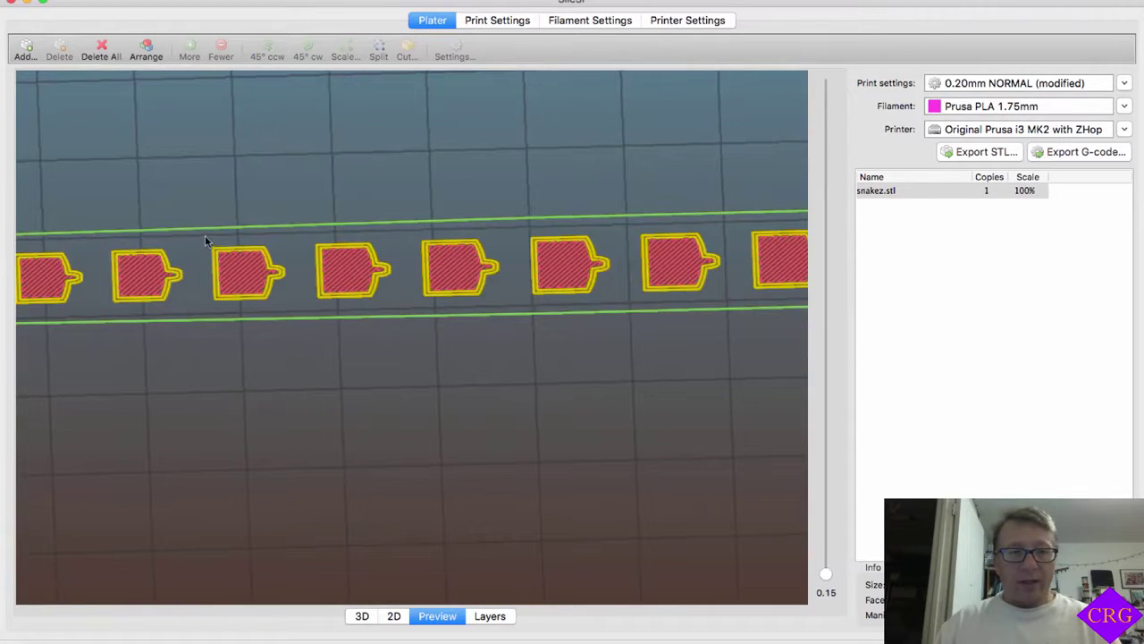
scroll(205, 241, down, 2)
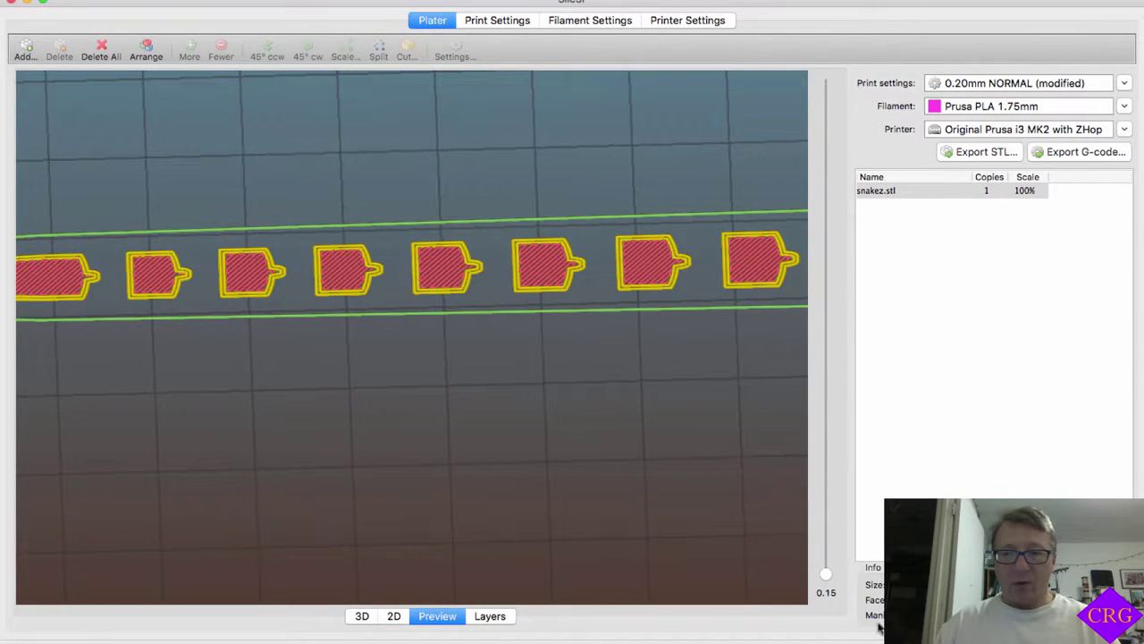
drag(822, 579, 813, 317)
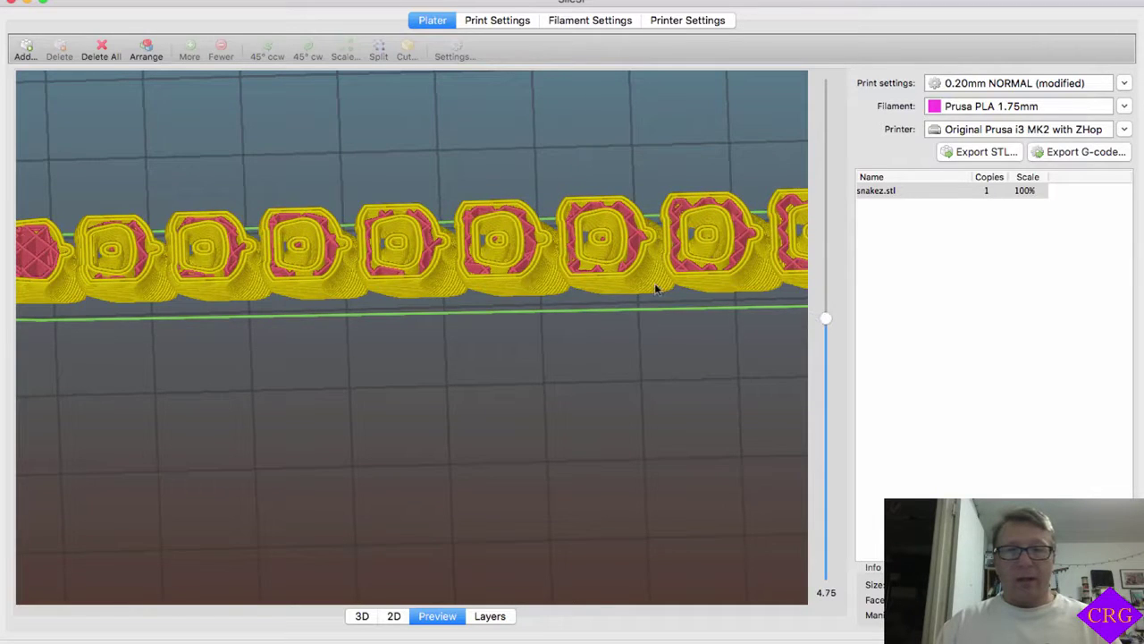
drag(659, 289, 644, 378)
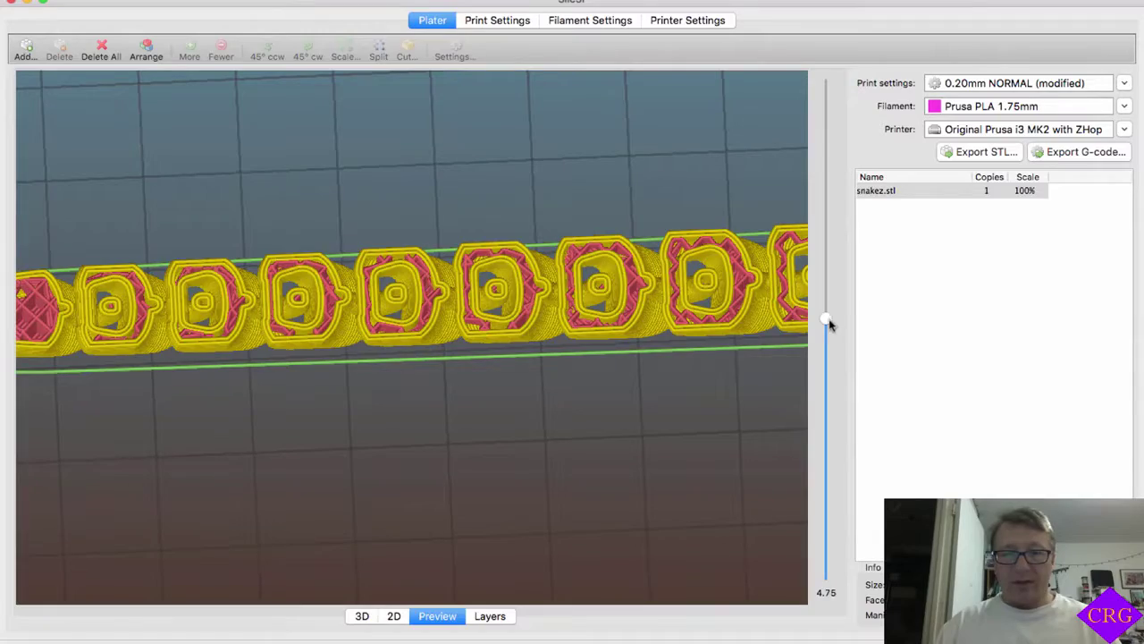
drag(829, 325, 820, 383)
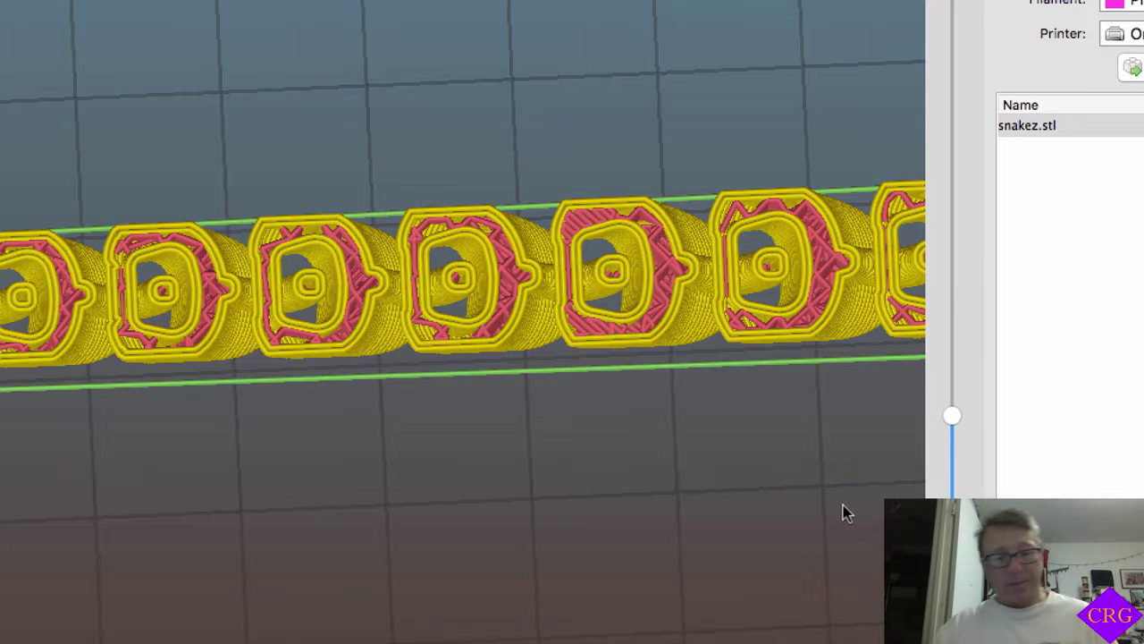
- Switch to Simplify3D, center the snake on the build plate, and open Process1's FFF Settings
key(super+Tab)
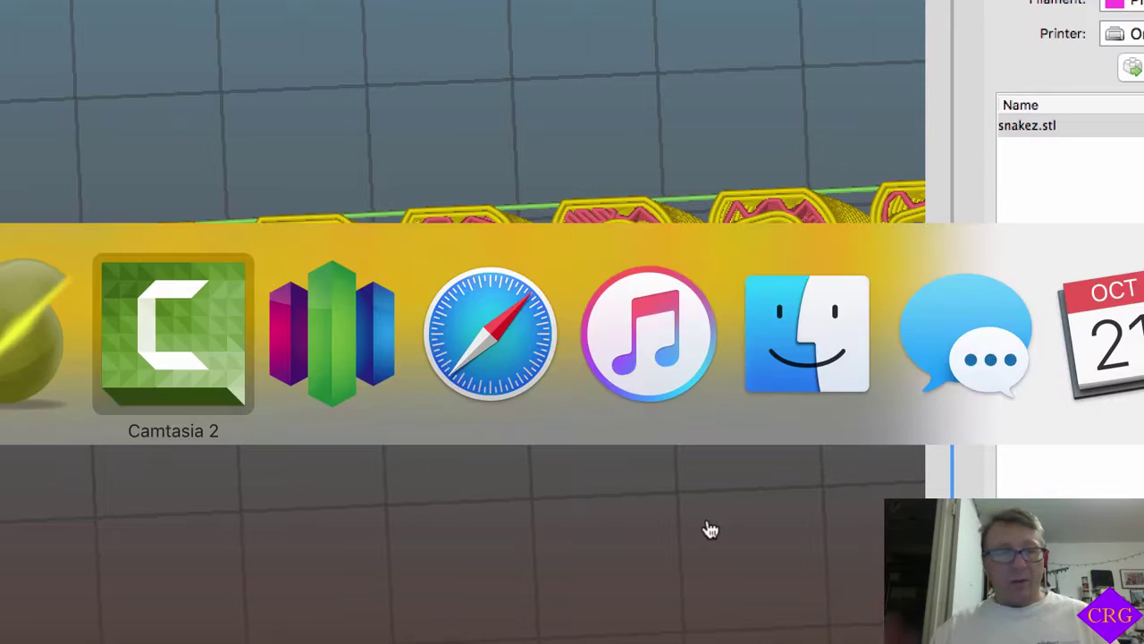
key(super+Tab)
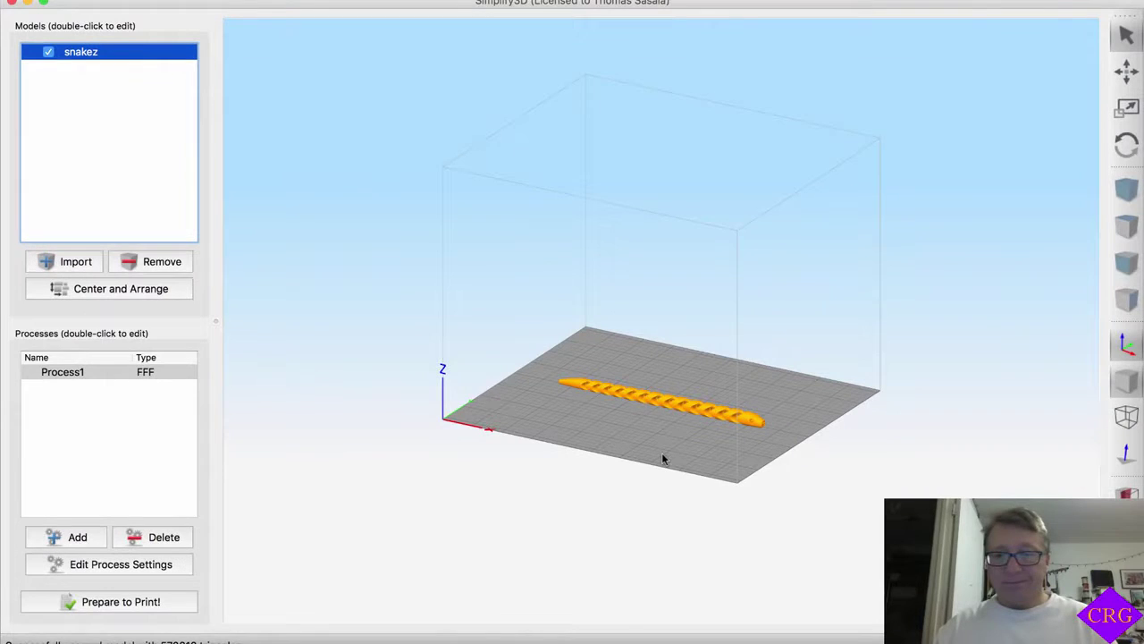
scroll(606, 395, up, 3)
scroll(608, 395, up, 3)
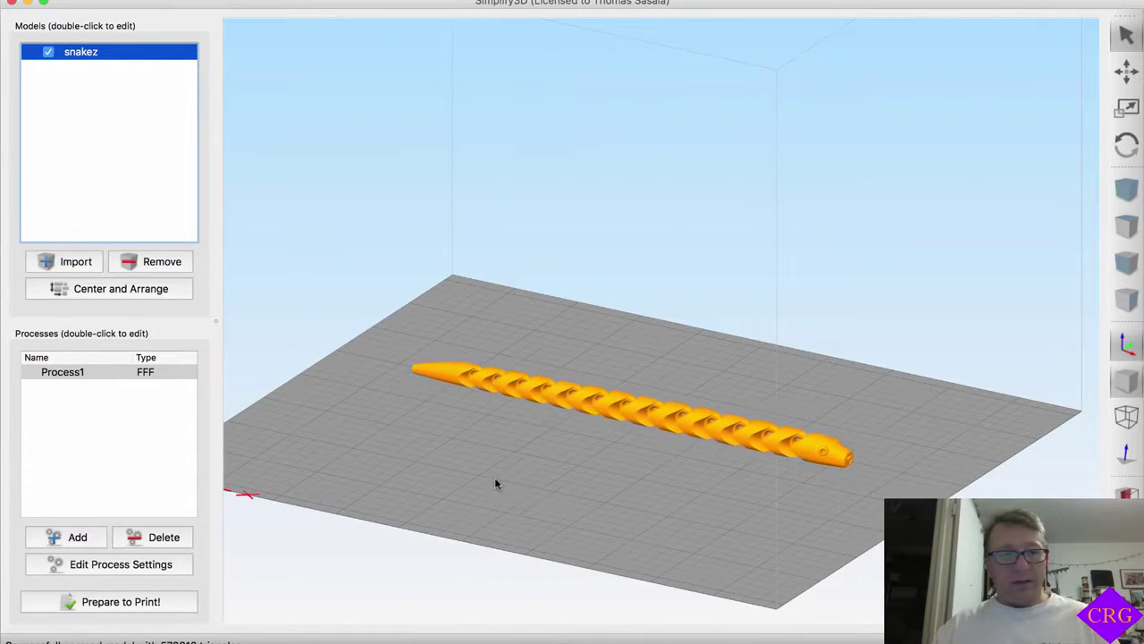
click(168, 295)
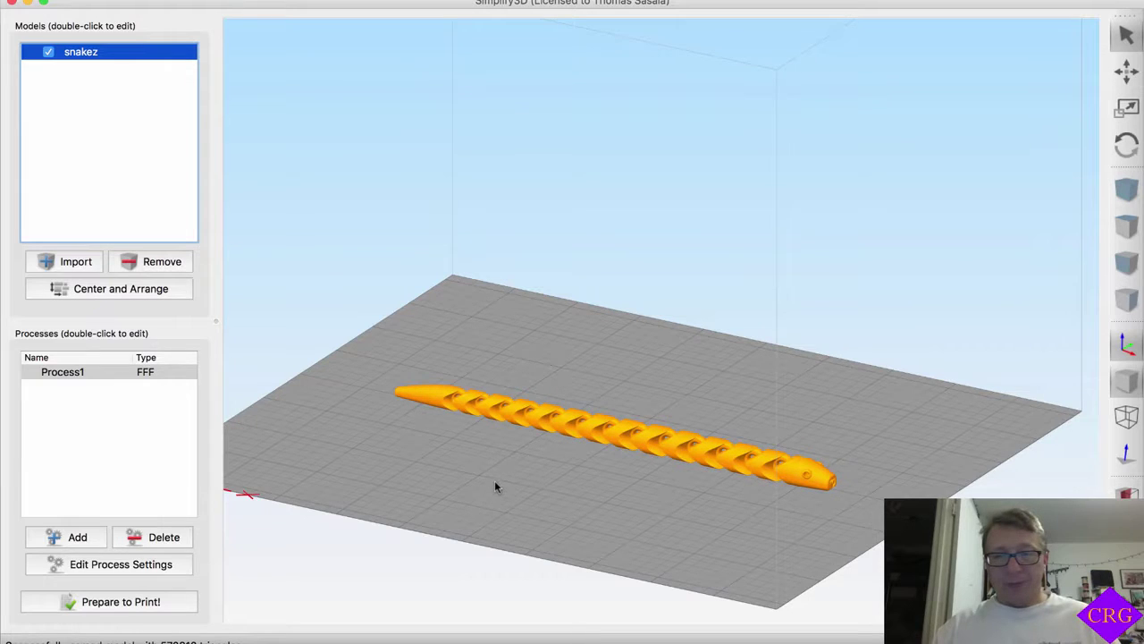
drag(496, 488, 577, 503)
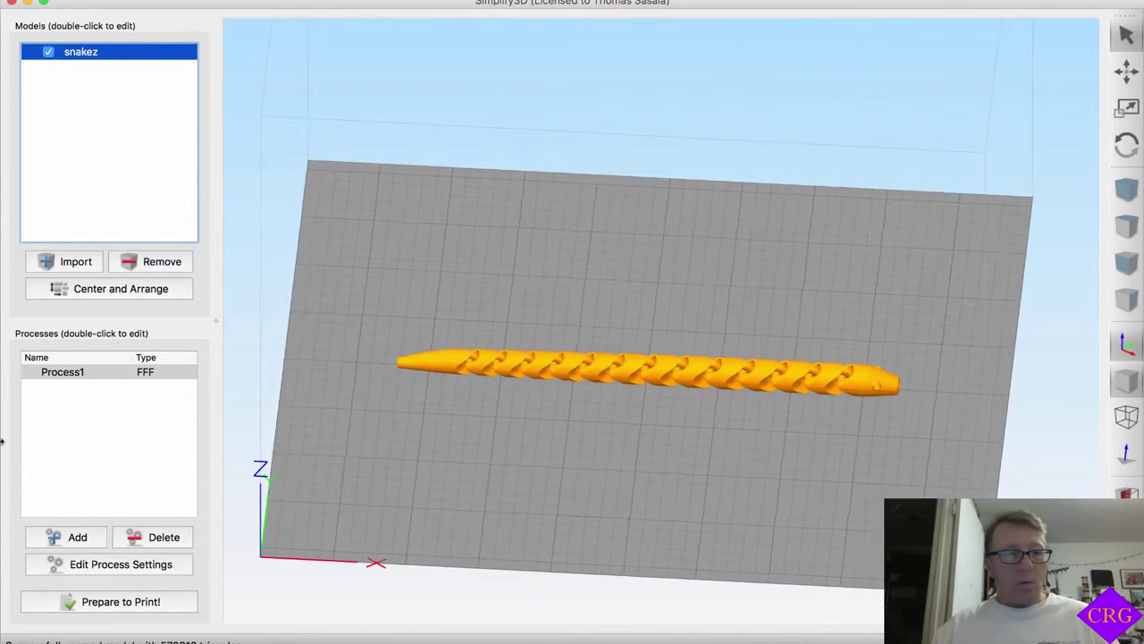
double_click(132, 379)
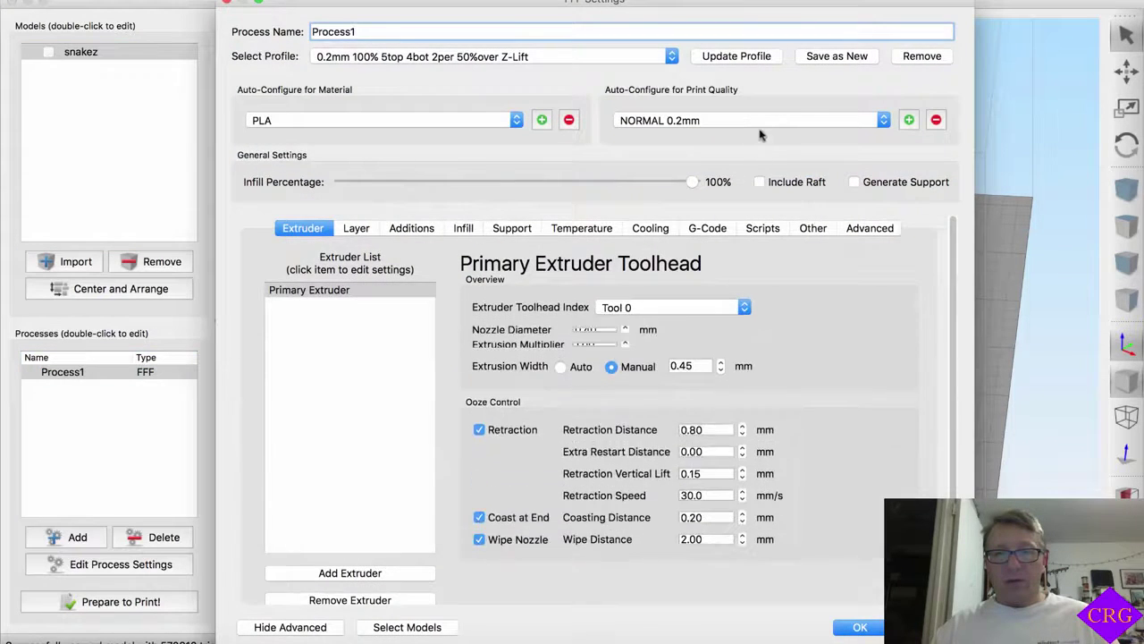
- Lower Process1's infill from 100% to 20% and apply it
drag(686, 182, 413, 183)
click(863, 627)
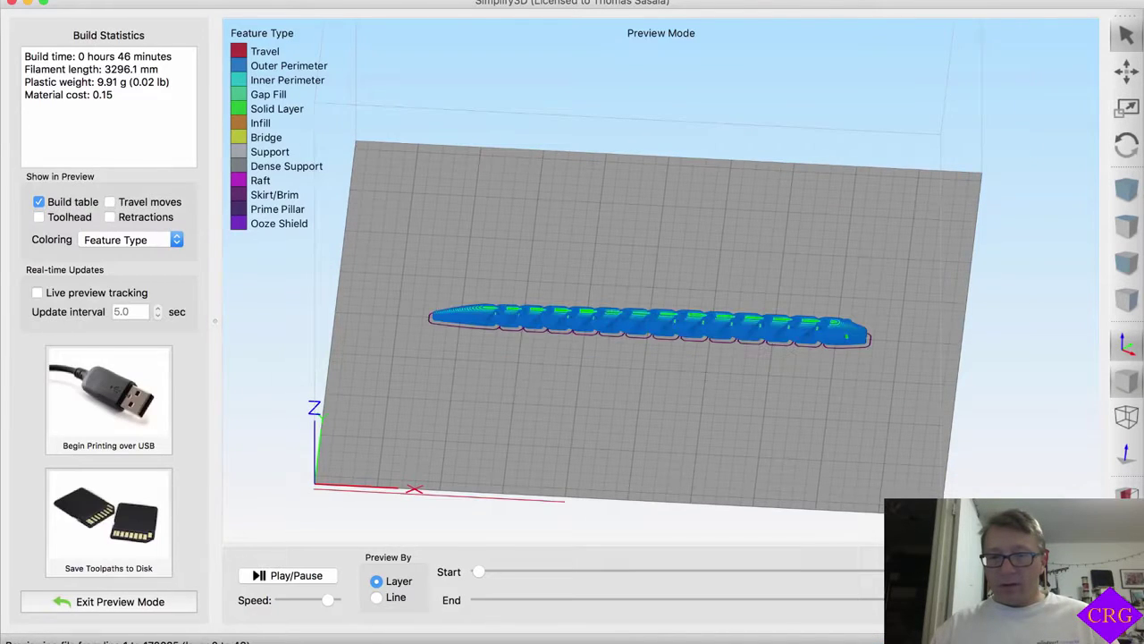
- Inspect the snake's lower sliced layers at a new angle, then reopen Process1's settings
drag(865, 600, 536, 599)
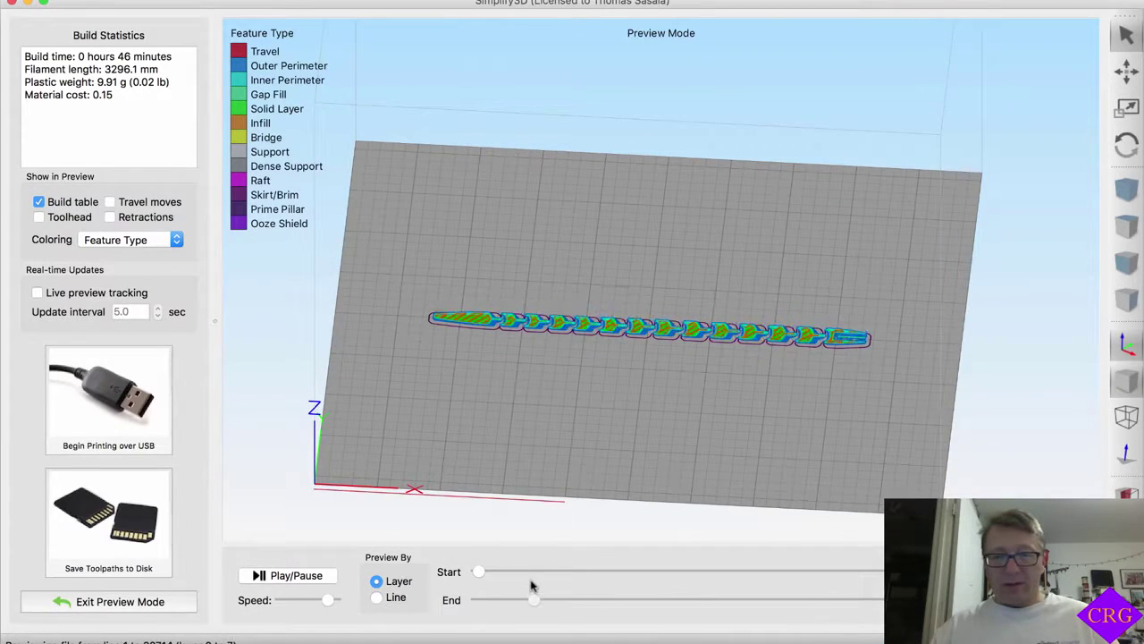
scroll(603, 337, up, 5)
drag(581, 379, 681, 333)
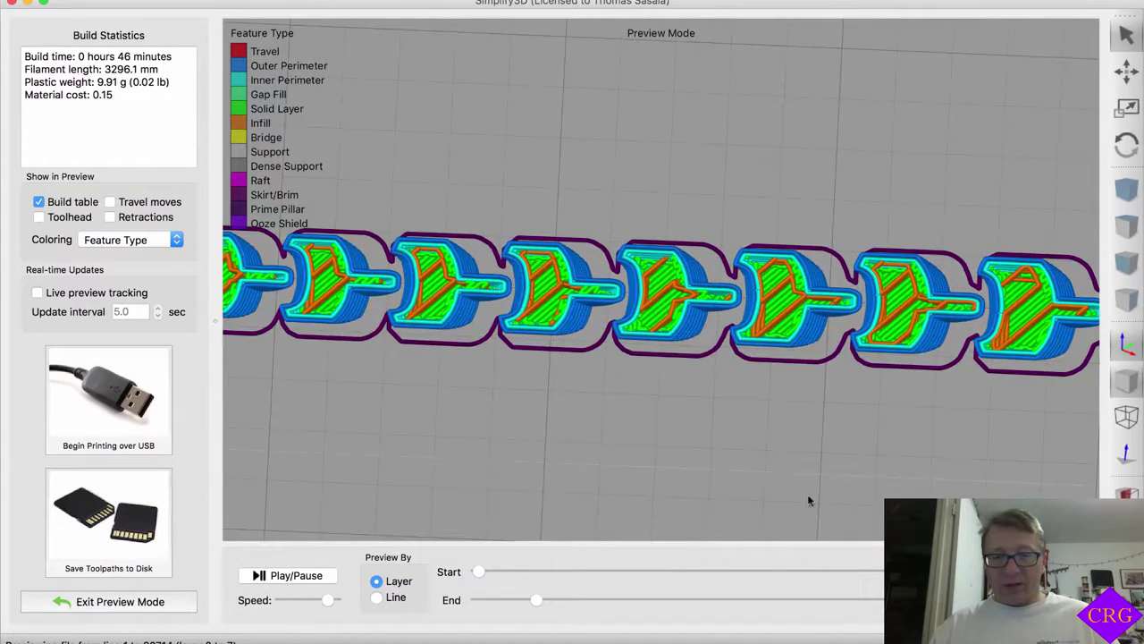
drag(531, 606, 728, 598)
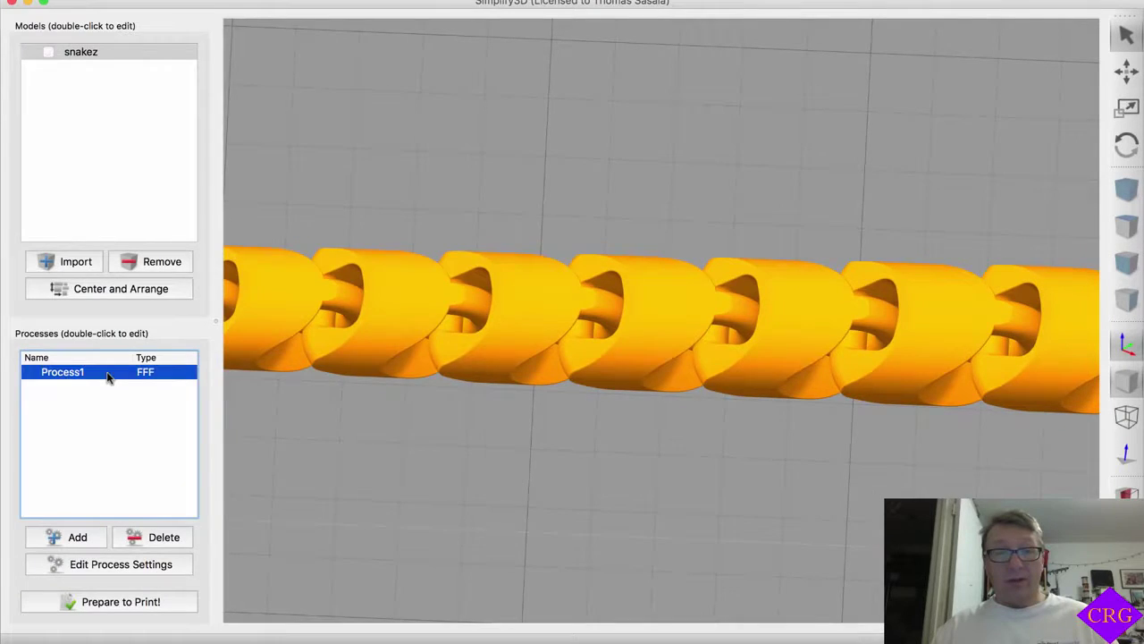
double_click(108, 374)
- Set Process1's Minimum Infill Length to 3 mm on the Infill page and apply it
click(492, 229)
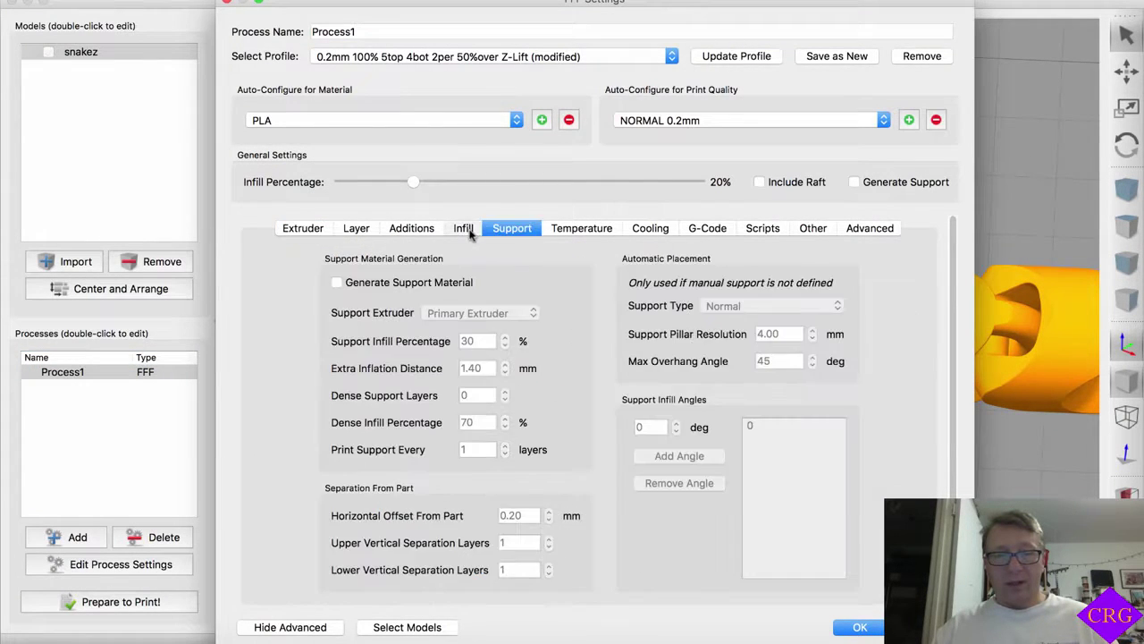
click(463, 228)
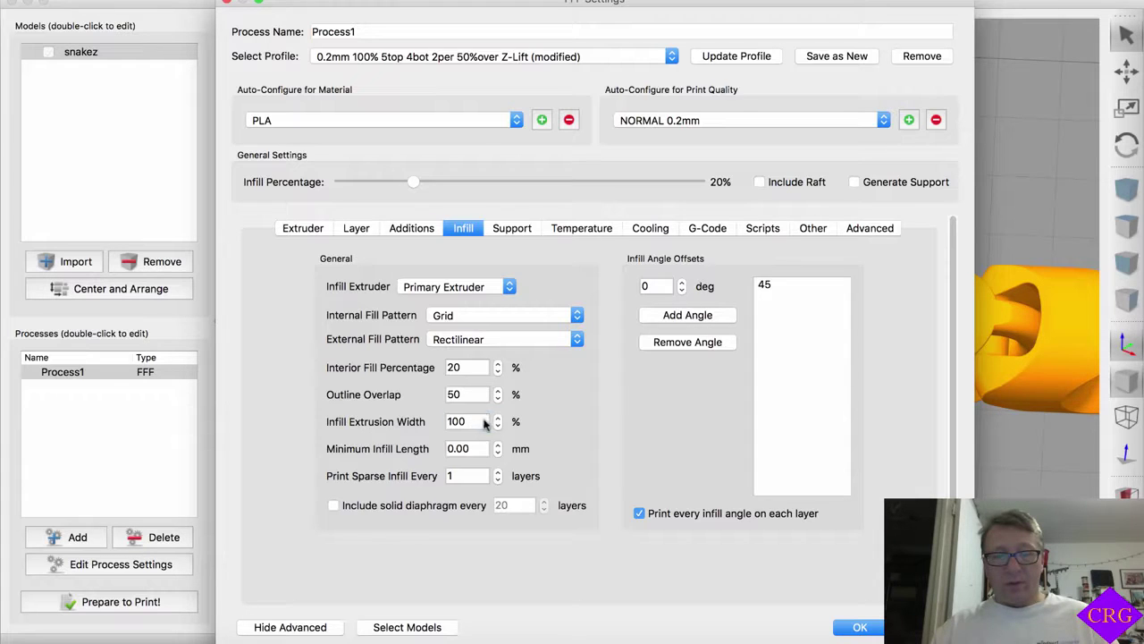
click(485, 424)
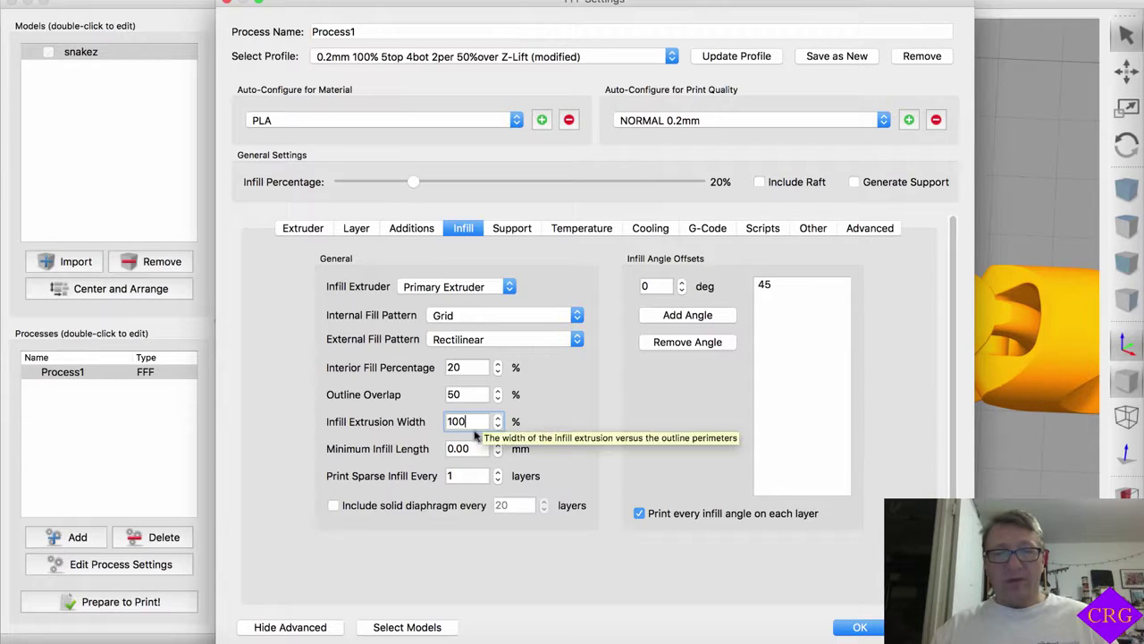
drag(490, 452, 445, 447)
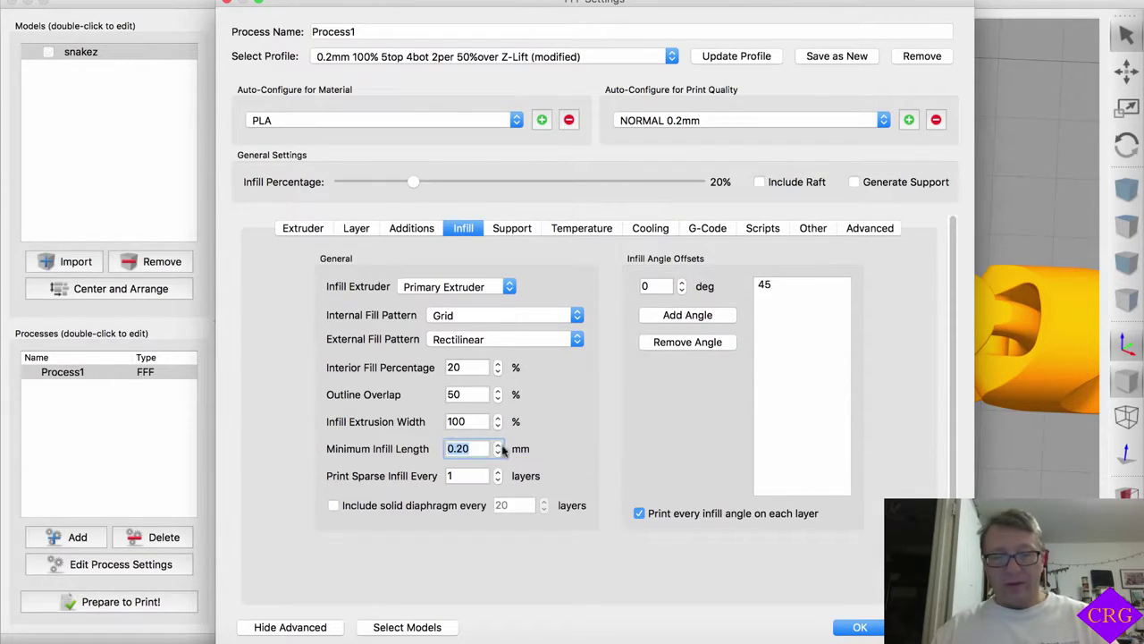
text(3)
click(857, 628)
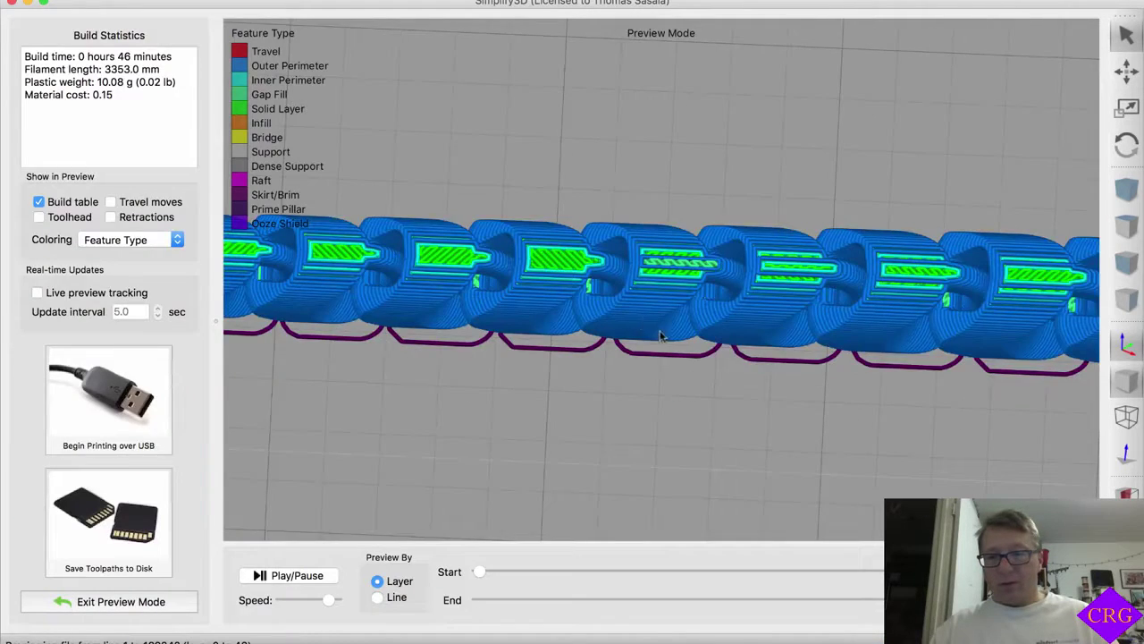
- Step through the resliced snake's lower layers, zooming and rotating to check how link loops fill
scroll(659, 335, down, 3)
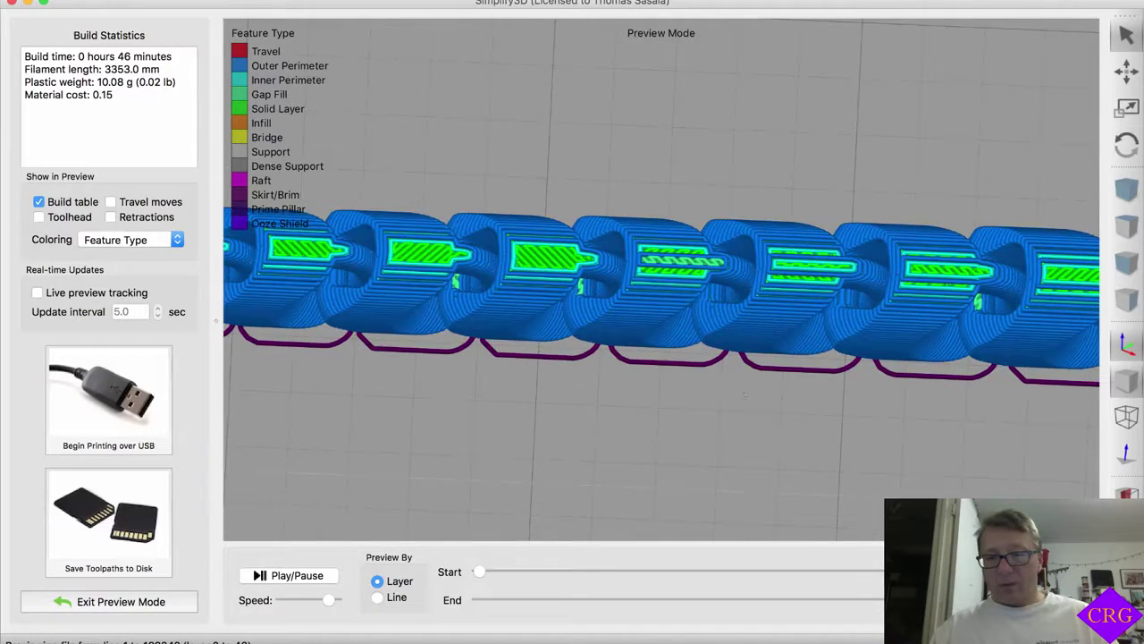
drag(894, 599, 705, 606)
scroll(952, 179, up, 2)
right_drag(952, 179, 751, 220)
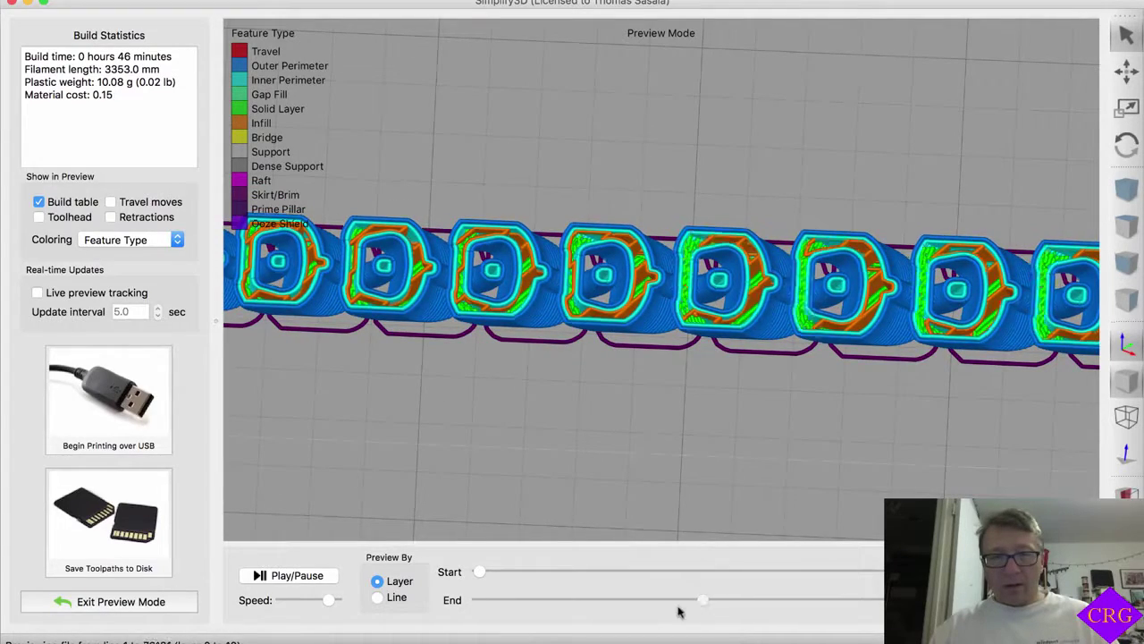
drag(704, 600, 749, 599)
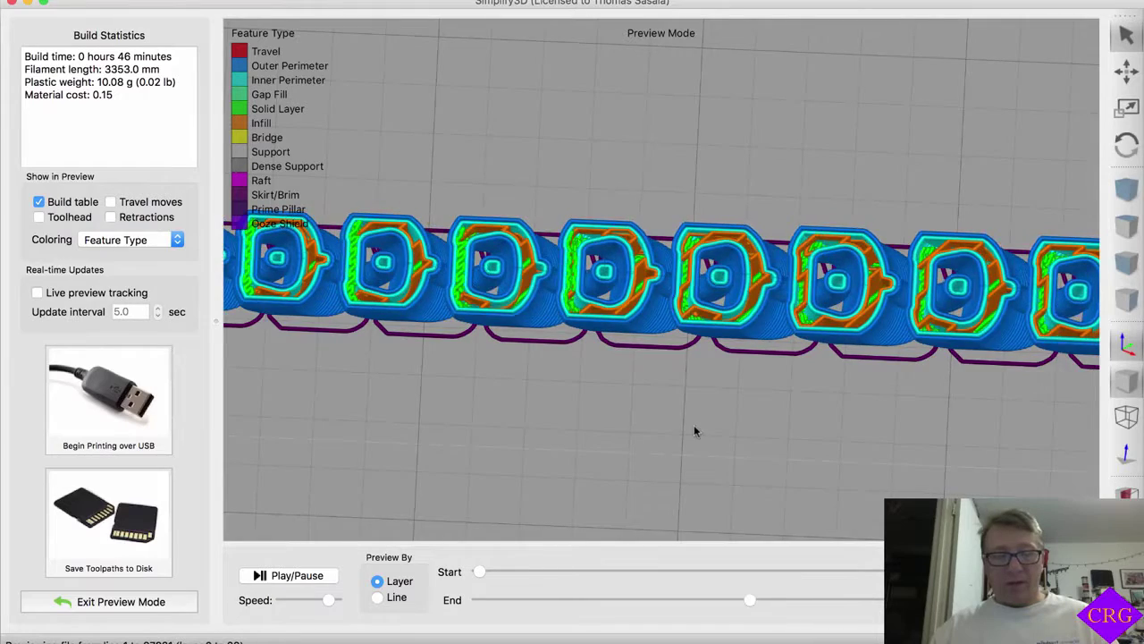
scroll(694, 424, down, 5)
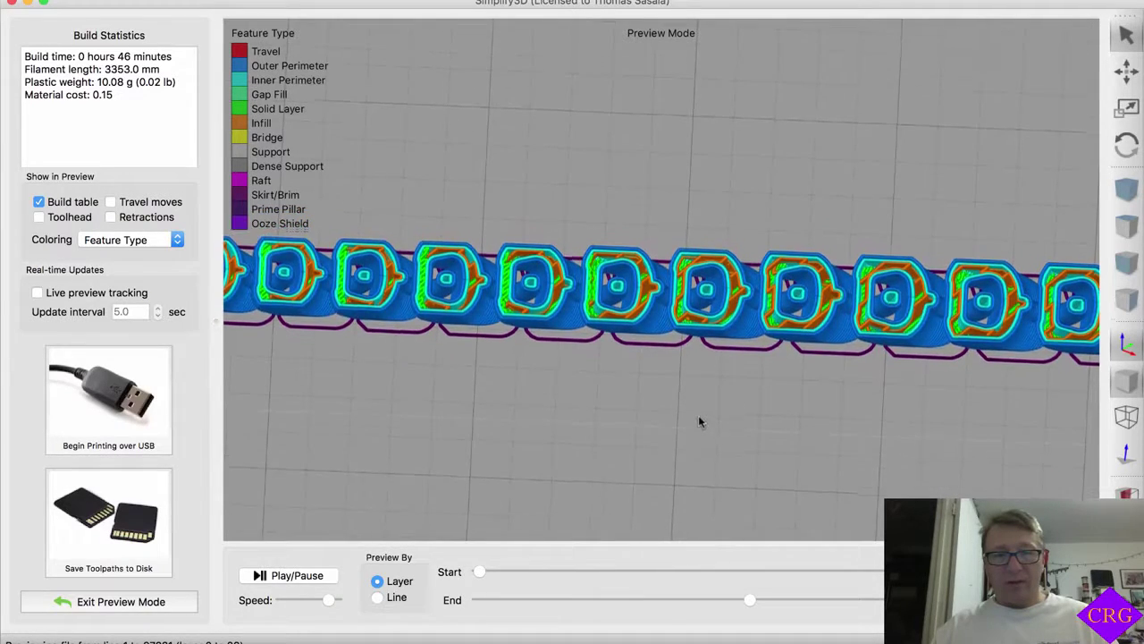
scroll(698, 415, down, 3)
drag(699, 415, 576, 342)
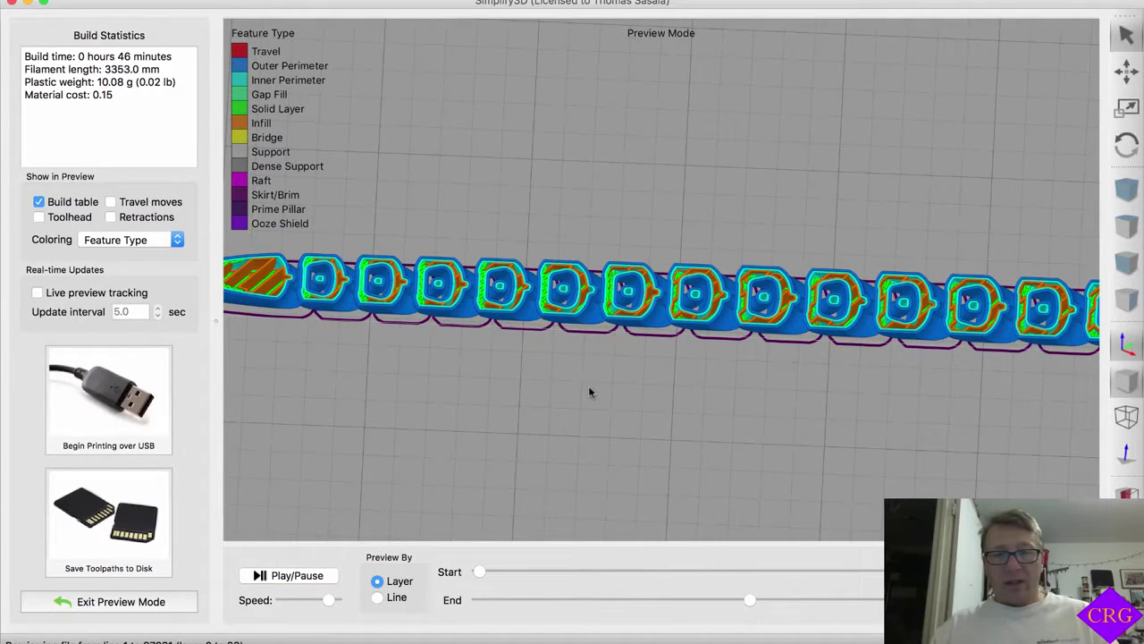
drag(603, 388, 674, 356)
scroll(672, 369, down, 3)
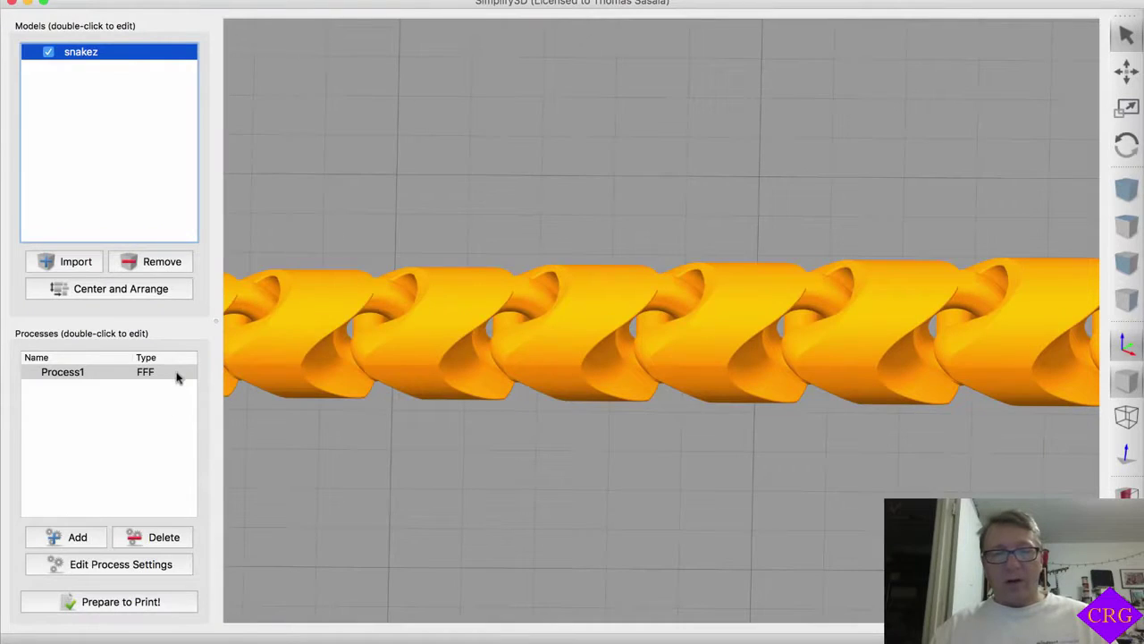
- Reset Process1's Minimum Infill Length to 0 mm and reslice the snake
double_click(175, 373)
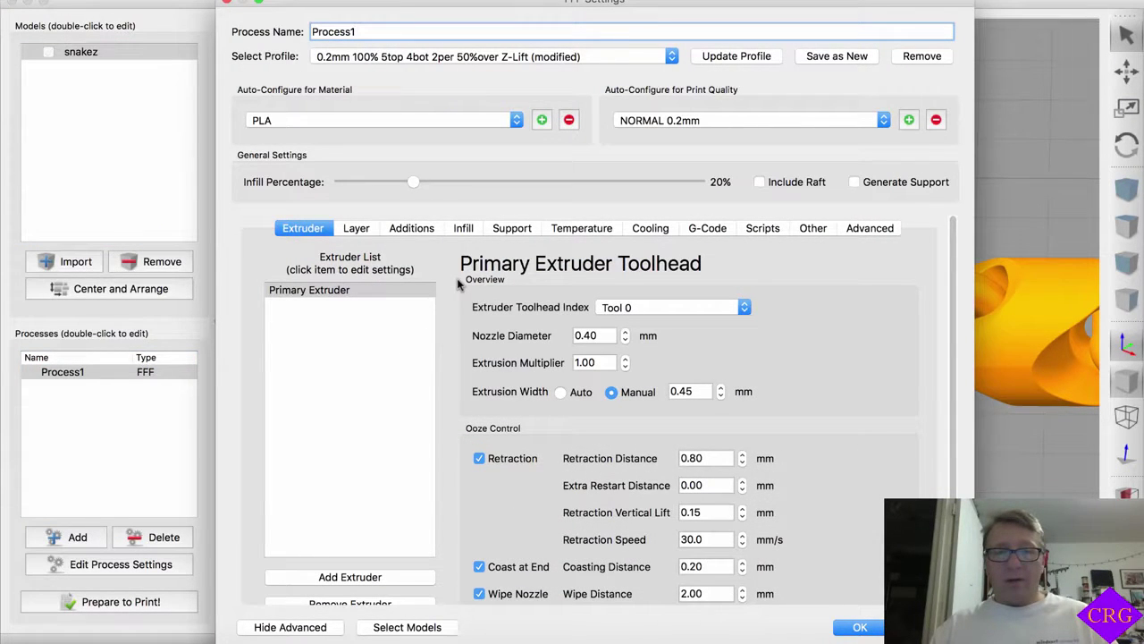
click(463, 229)
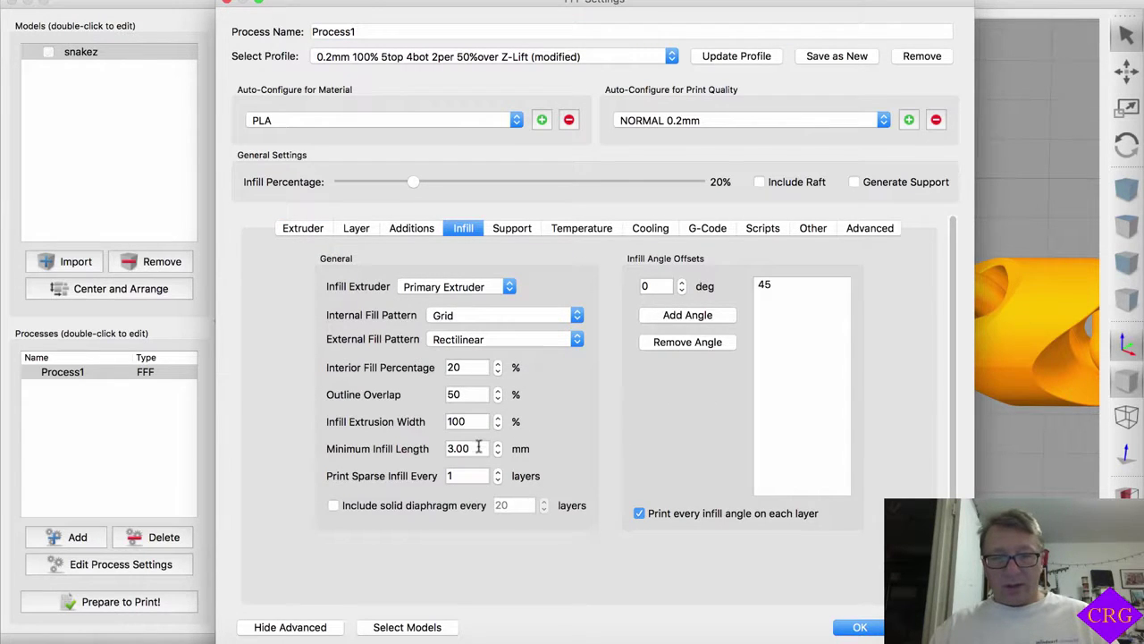
click(478, 447)
drag(478, 448, 424, 448)
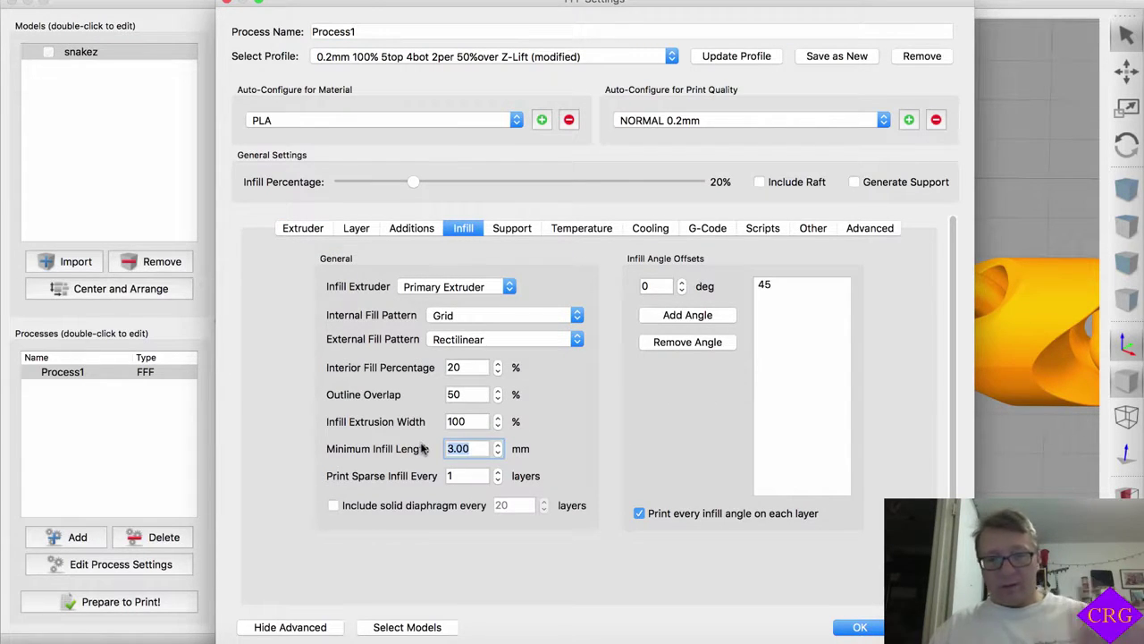
click(422, 448)
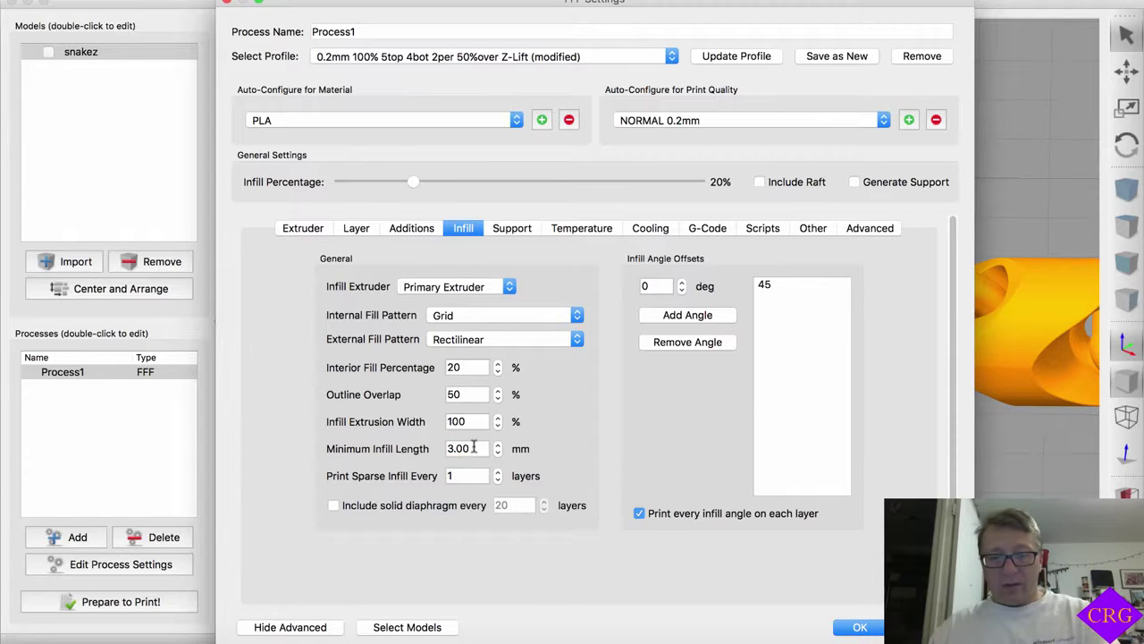
drag(472, 448, 433, 447)
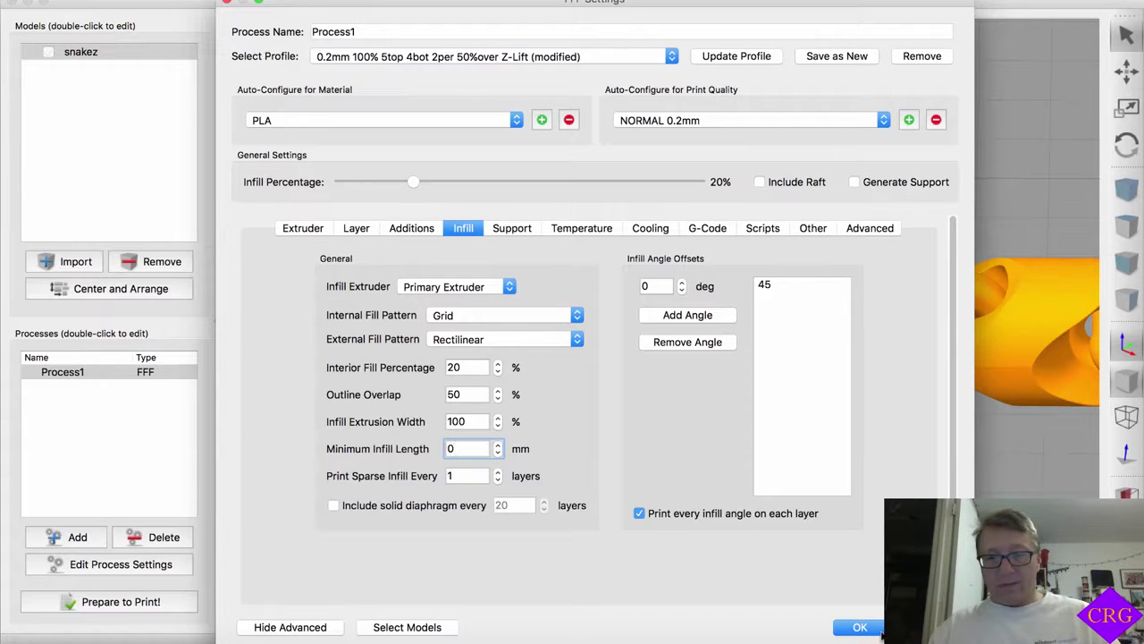
click(861, 628)
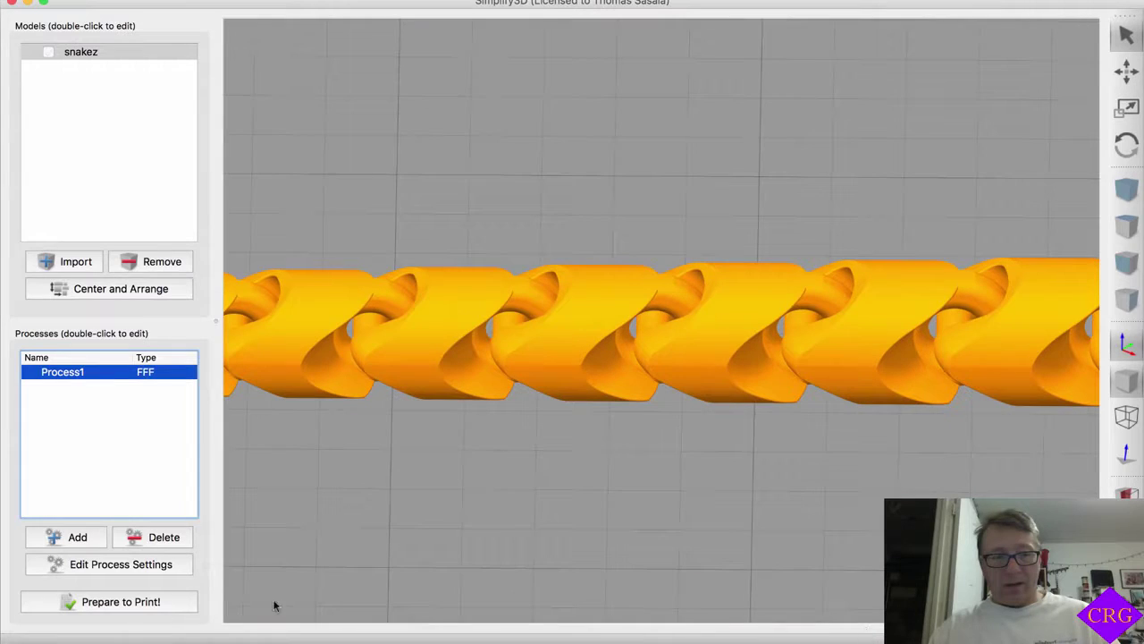
click(132, 605)
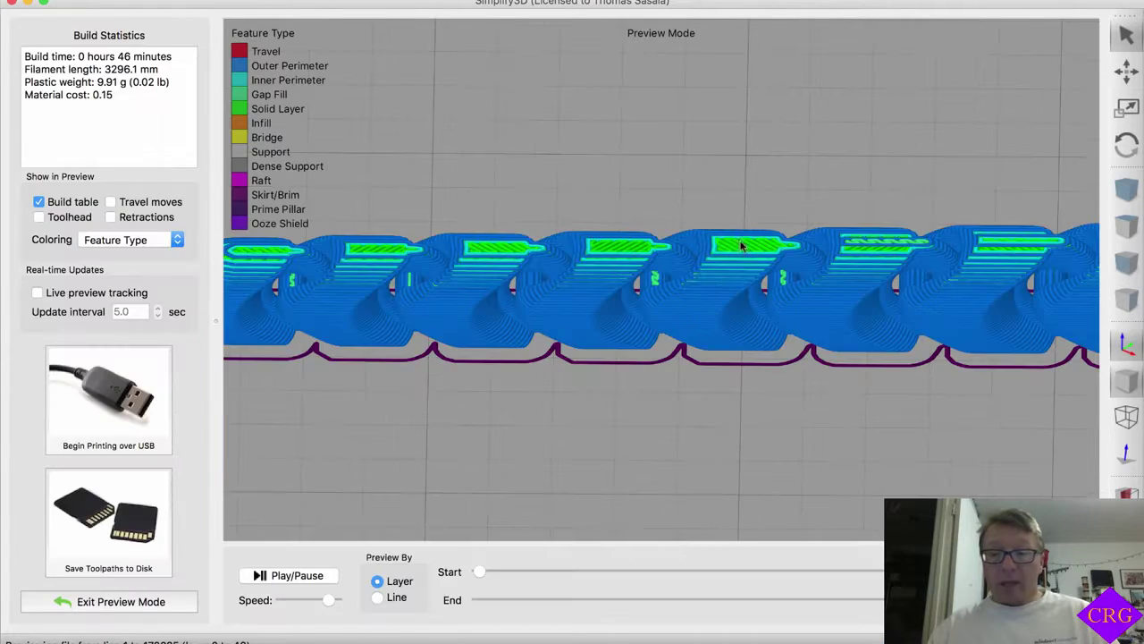
- View the lower rib-loop toolpaths from top-down and from the parts' other side, then exit preview mode
drag(1073, 599, 662, 599)
mouse_move(681, 354)
mouse_down()
mouse_move(677, 454)
mouse_move(623, 350)
mouse_move(671, 230)
mouse_move(691, 340)
mouse_move(679, 353)
mouse_up()
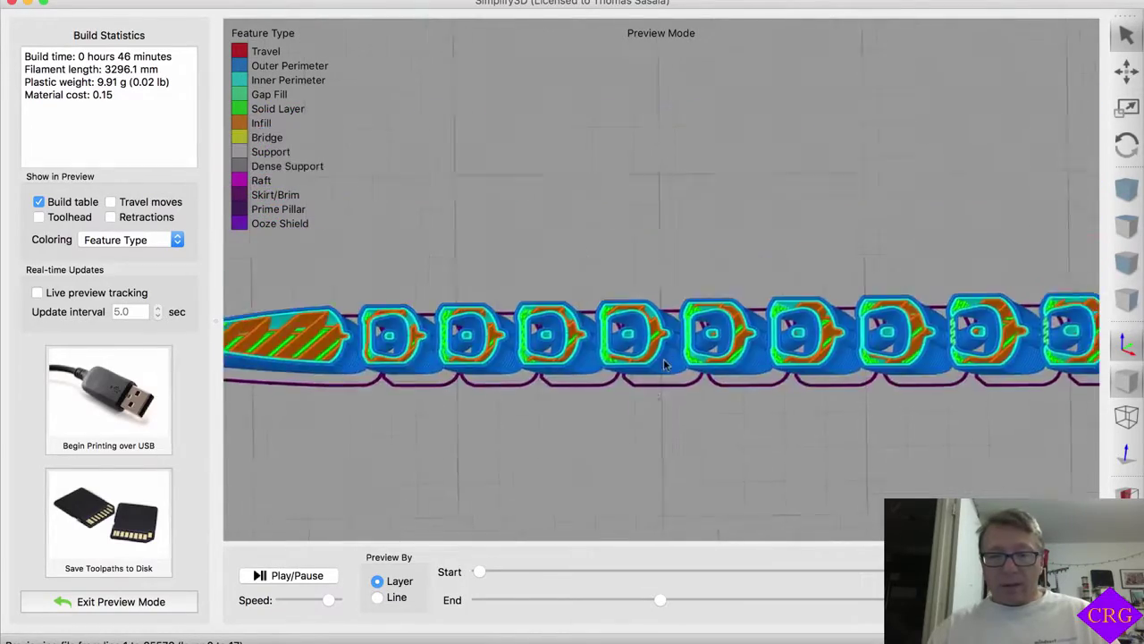
scroll(679, 354, up, 8)
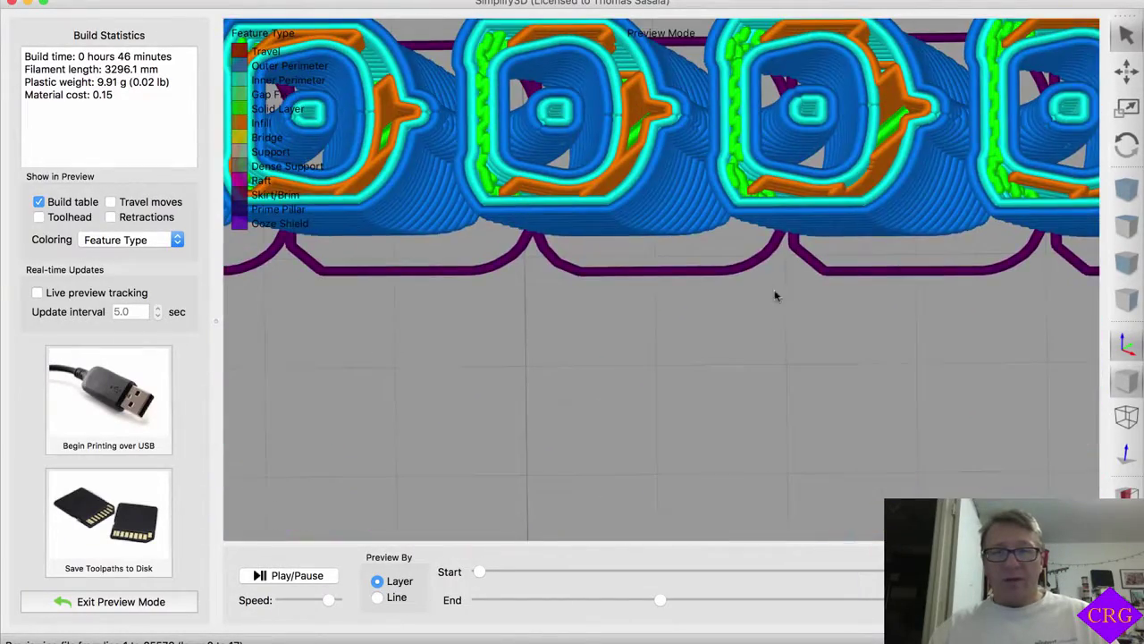
scroll(794, 329, down, 6)
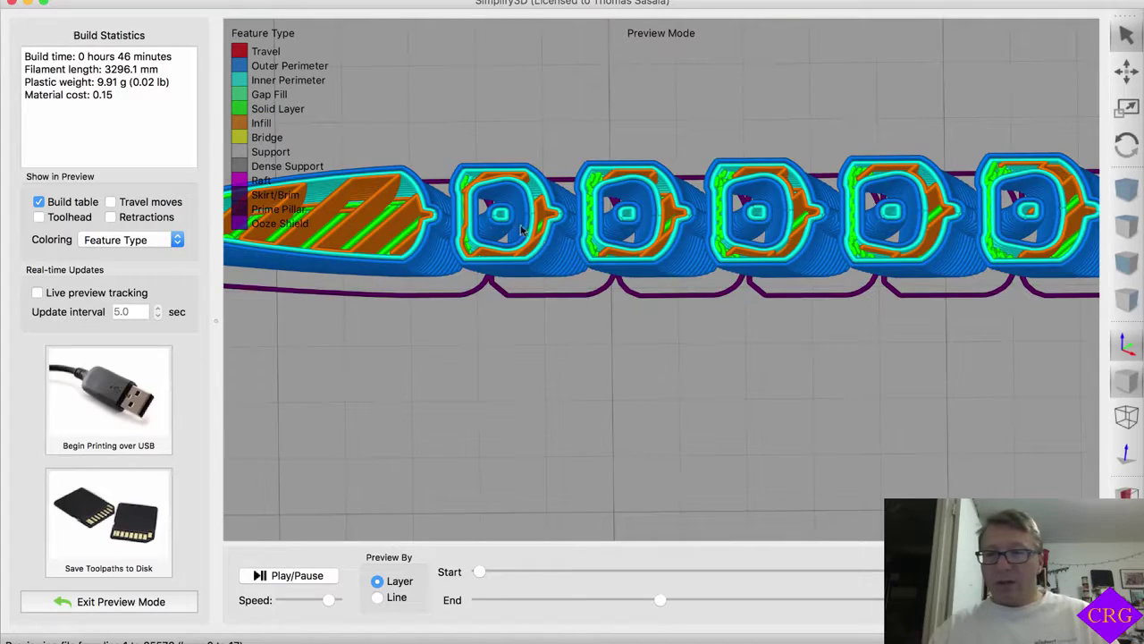
drag(931, 212, 630, 286)
scroll(763, 311, down, 3)
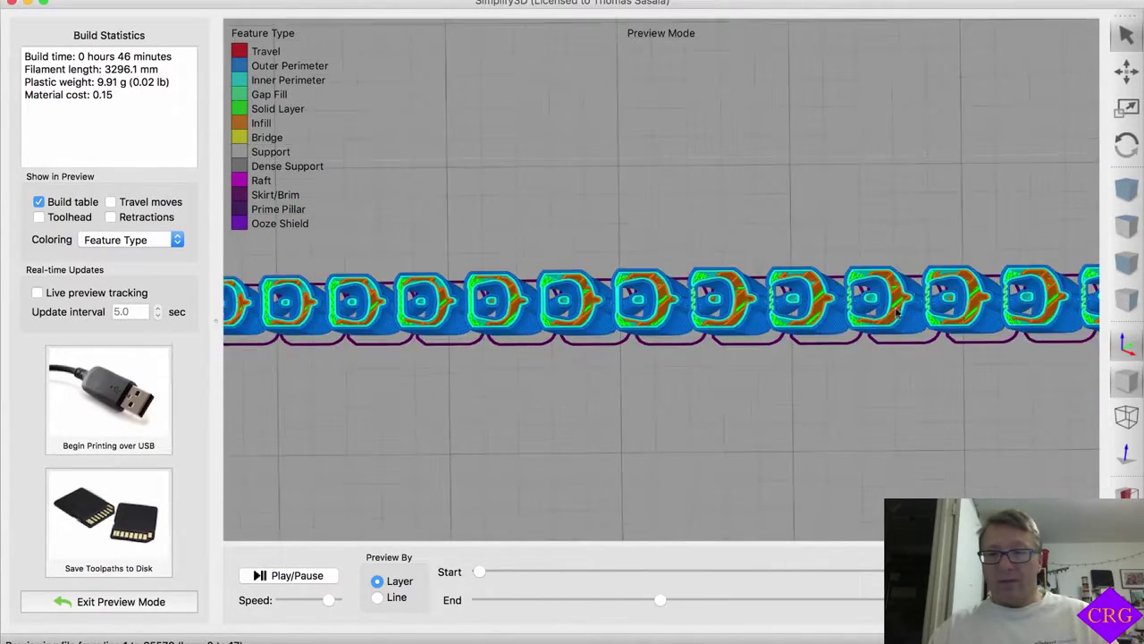
drag(369, 307, 487, 307)
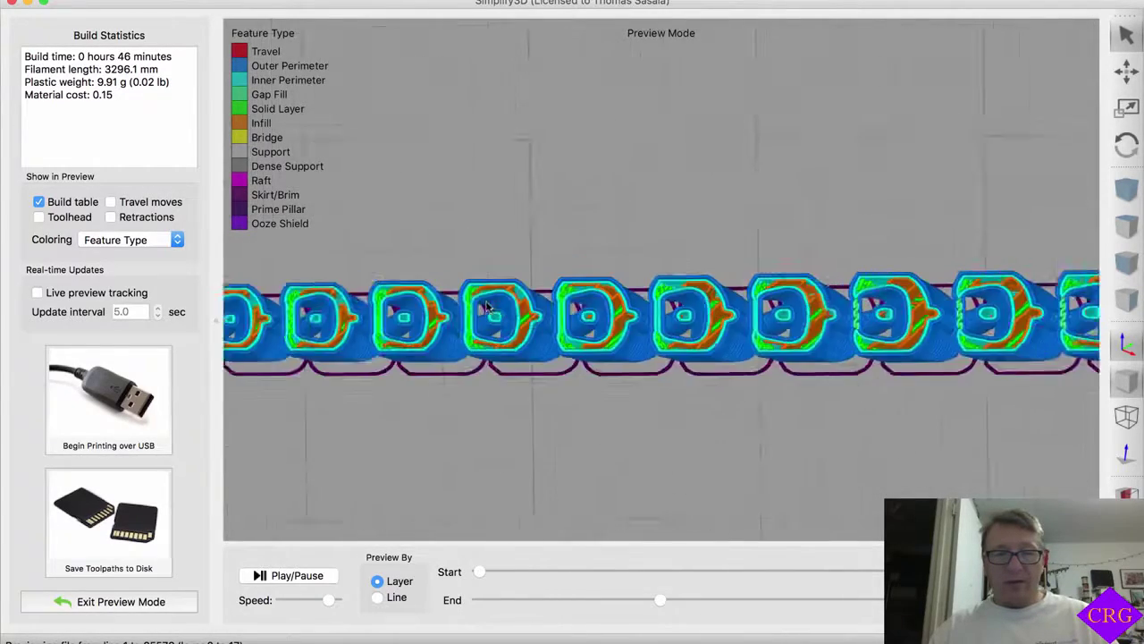
scroll(488, 307, up, 5)
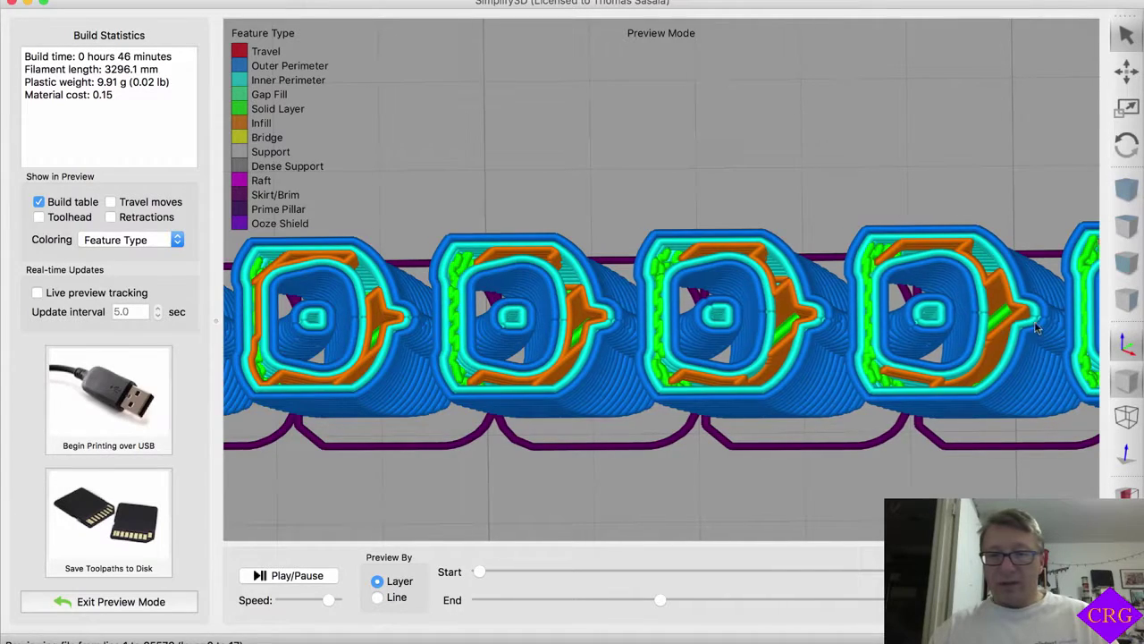
drag(1035, 328, 751, 355)
scroll(621, 345, up, 4)
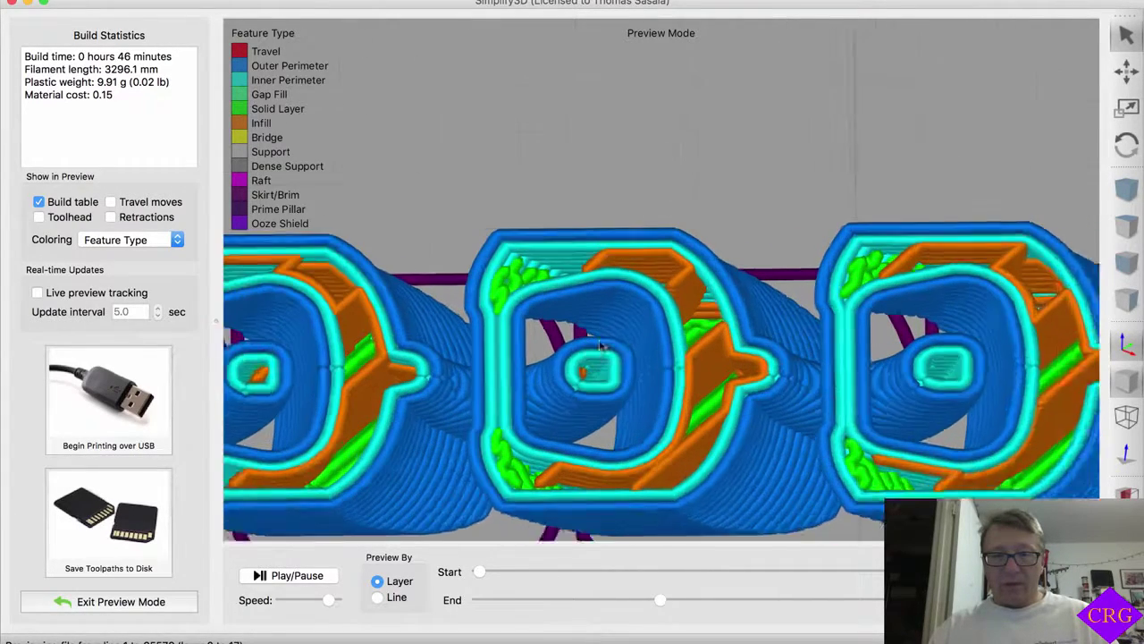
scroll(583, 387, down, 3)
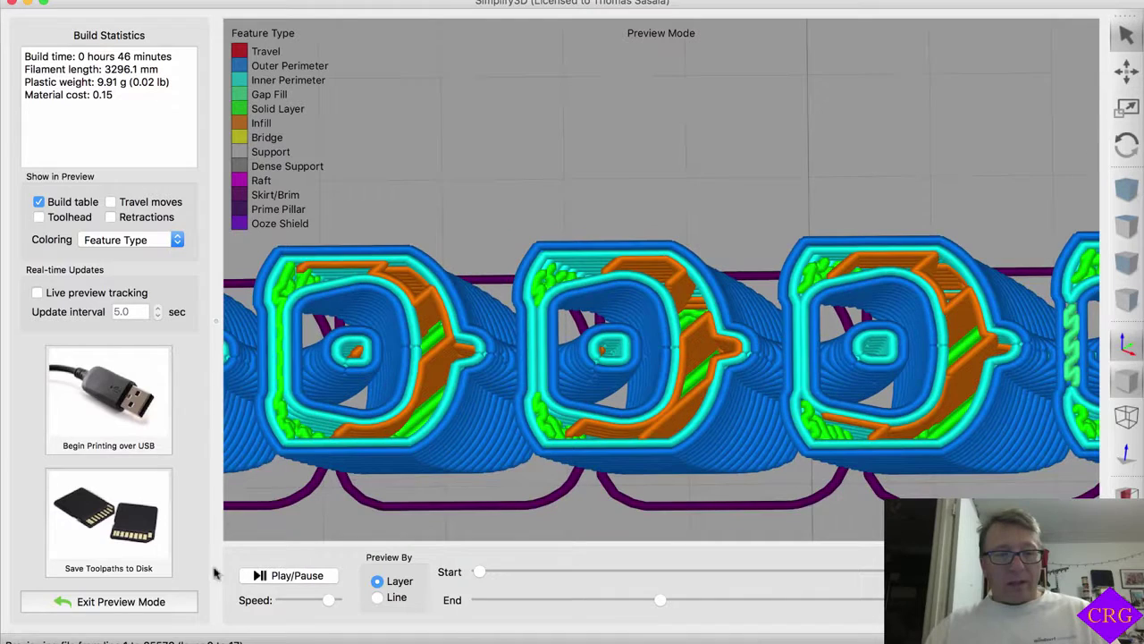
click(161, 603)
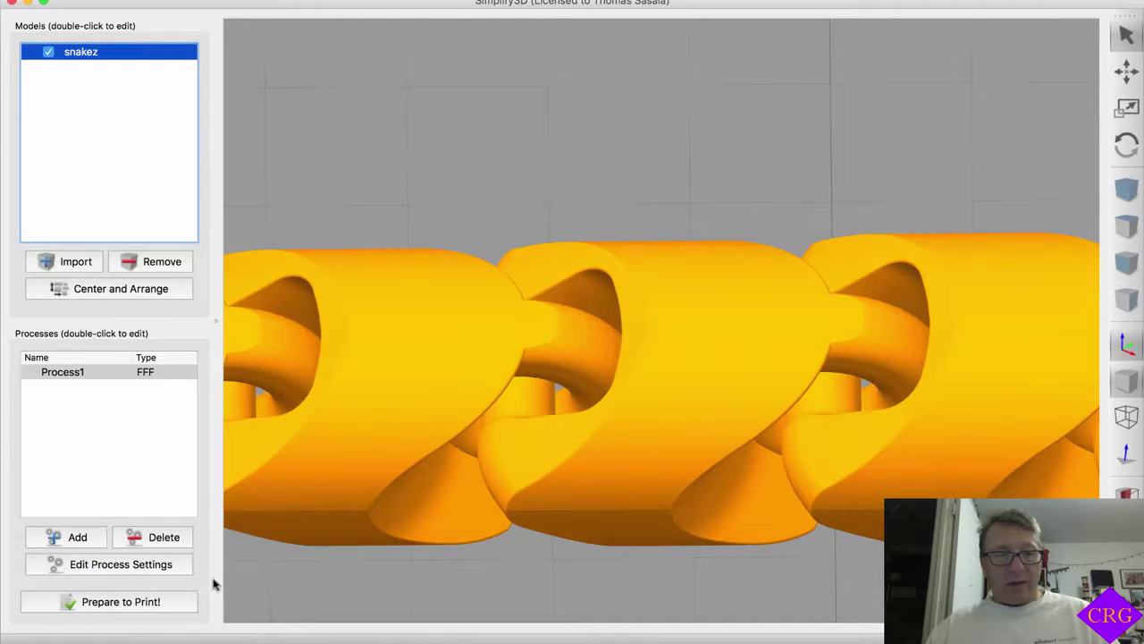
- Raise Process1's infill percentage back to 100% and confirm
double_click(143, 374)
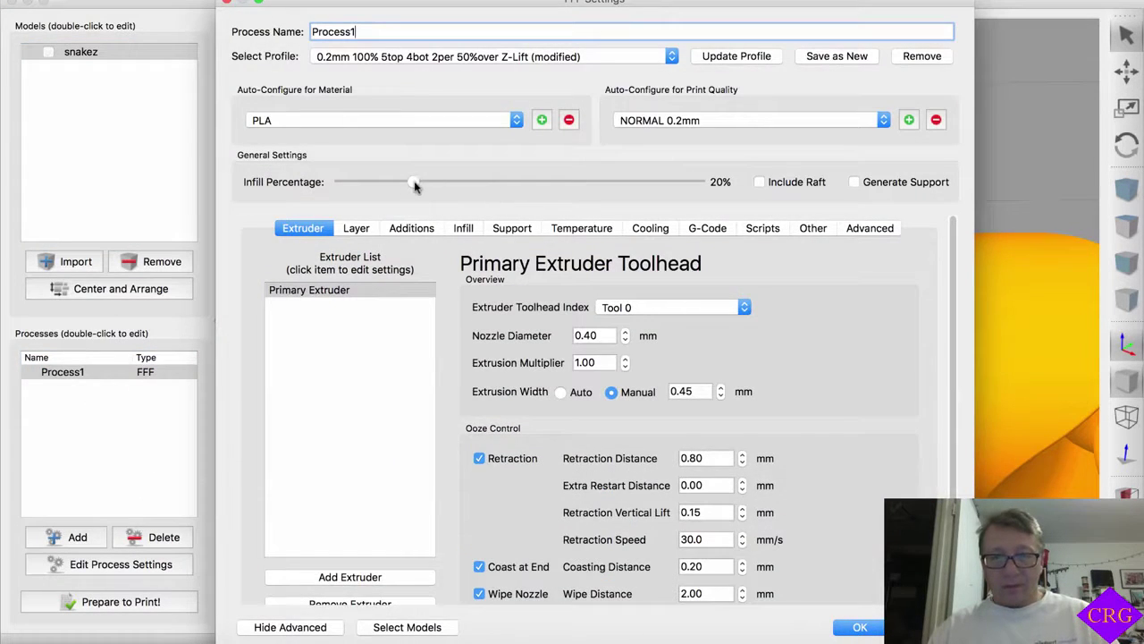
drag(414, 185, 726, 192)
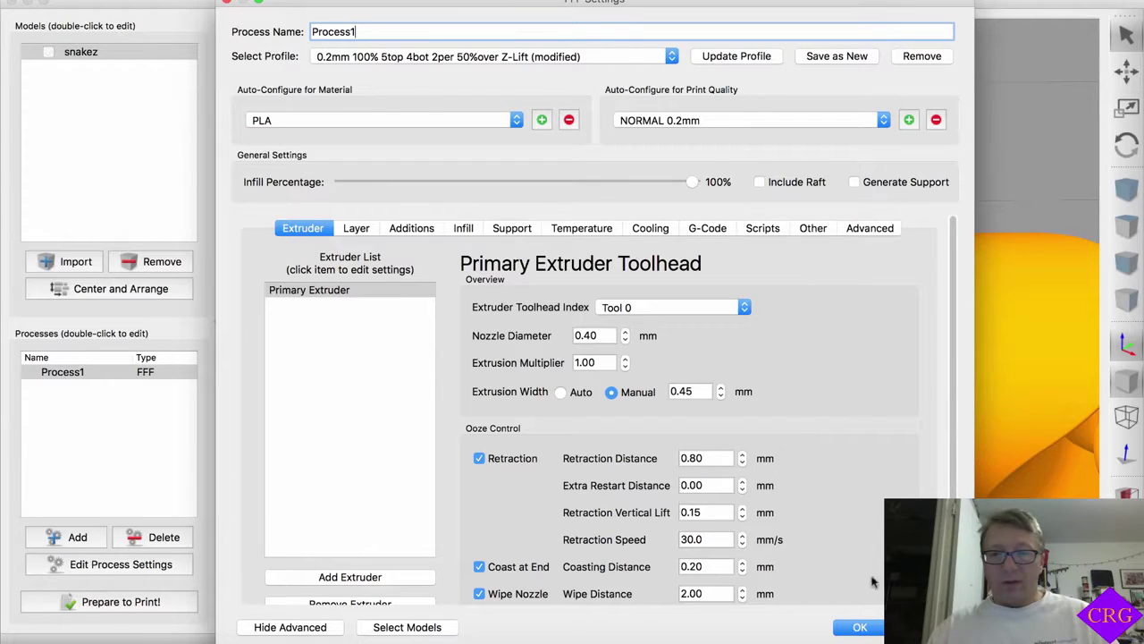
click(858, 628)
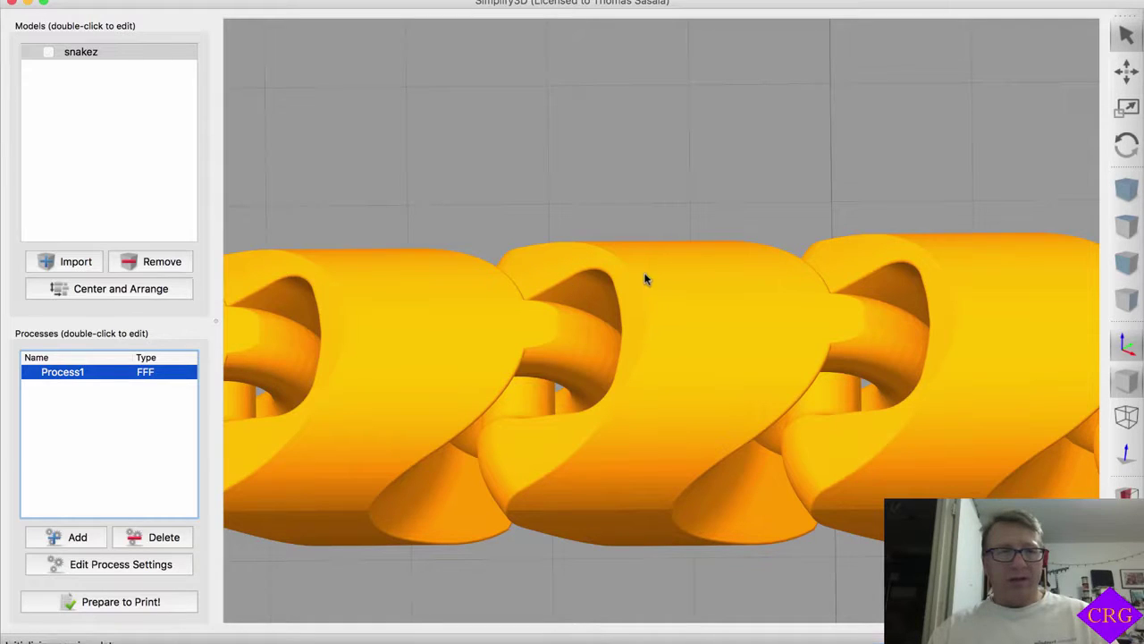
- Drag the 100%-infill preview's End layer slider to zero, then back up to check the rib loops
scroll(569, 292, down, 5)
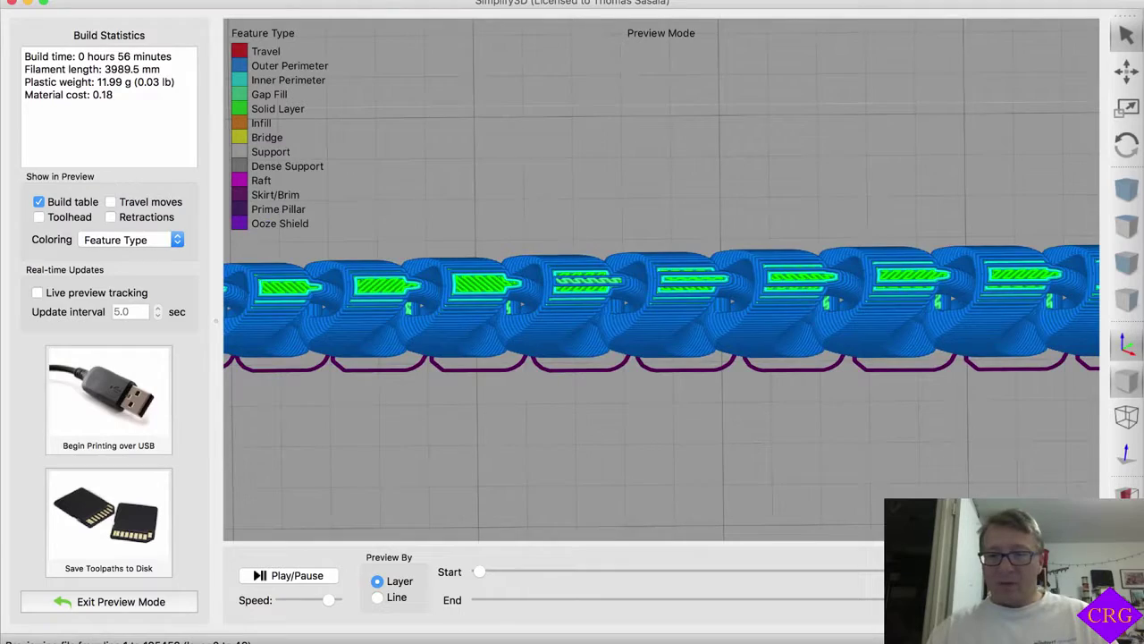
drag(903, 595, 575, 554)
drag(554, 495, 754, 319)
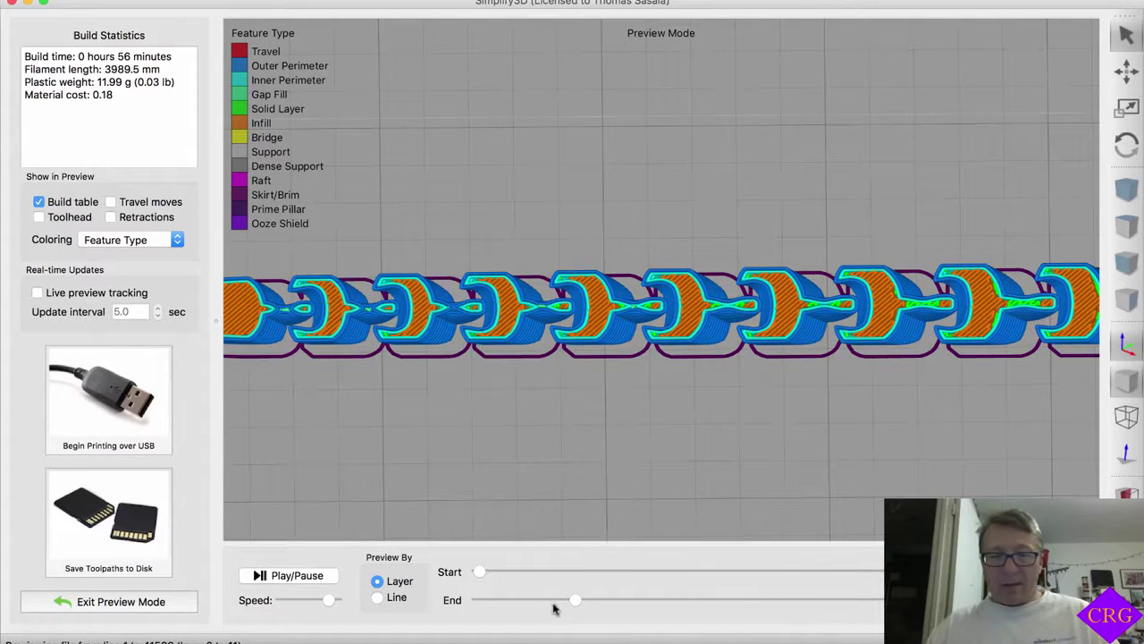
drag(577, 600, 702, 599)
key(super+Tab)
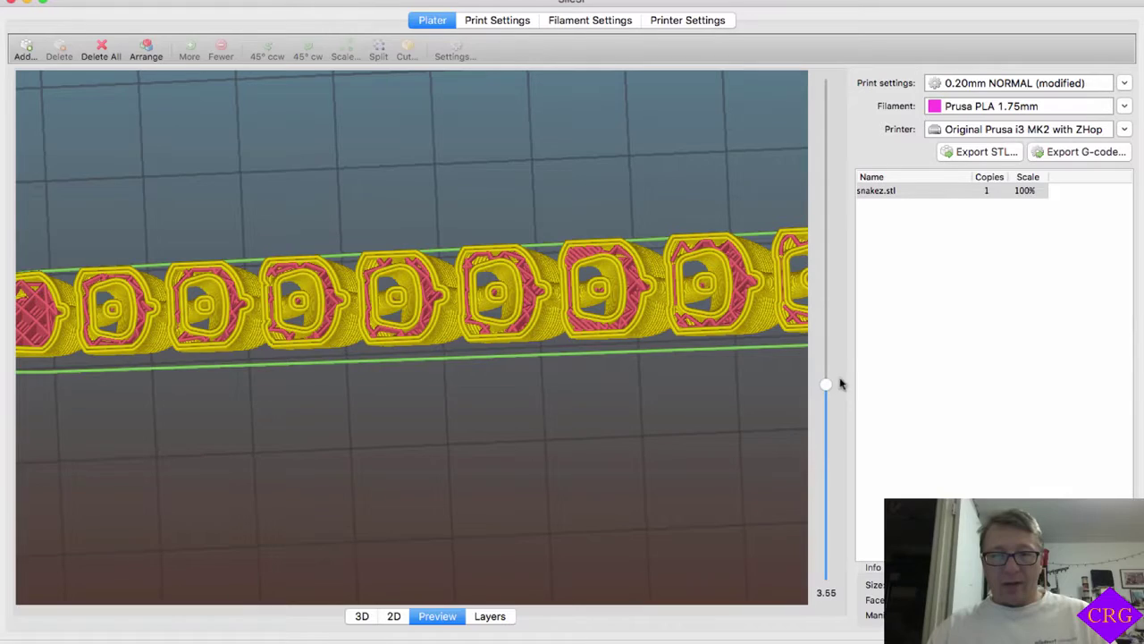
- Raise Slic3r's preview to the 3.35 mm layer and rotate it toward the snake's pointed tail
mouse_move(826, 385)
mouse_down()
mouse_move(833, 199)
mouse_move(830, 393)
mouse_up()
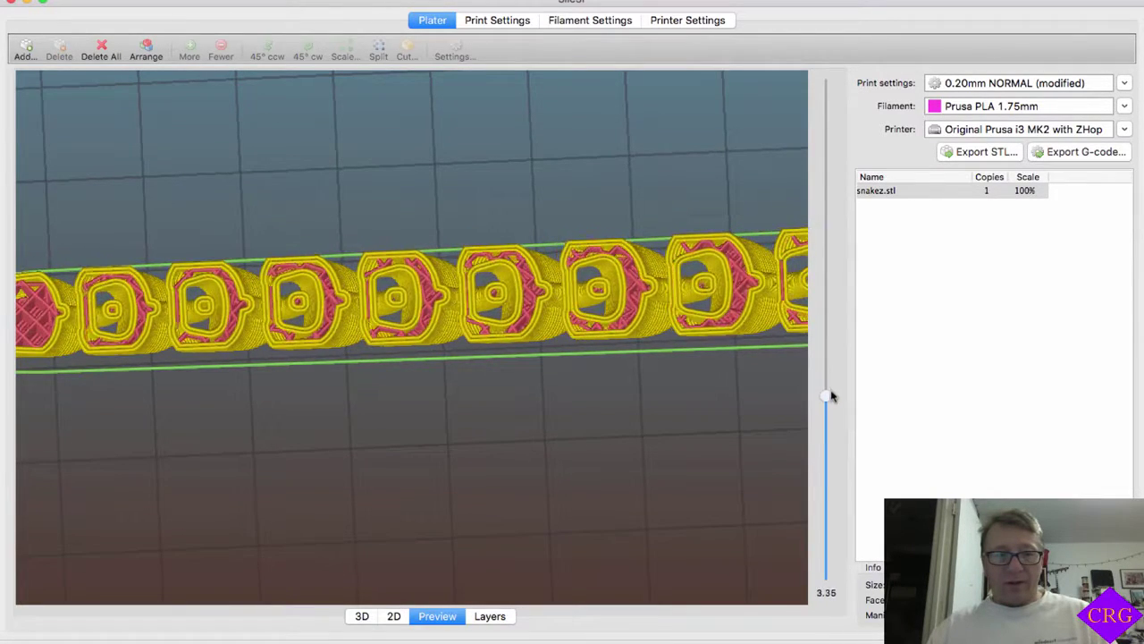
drag(374, 335, 256, 298)
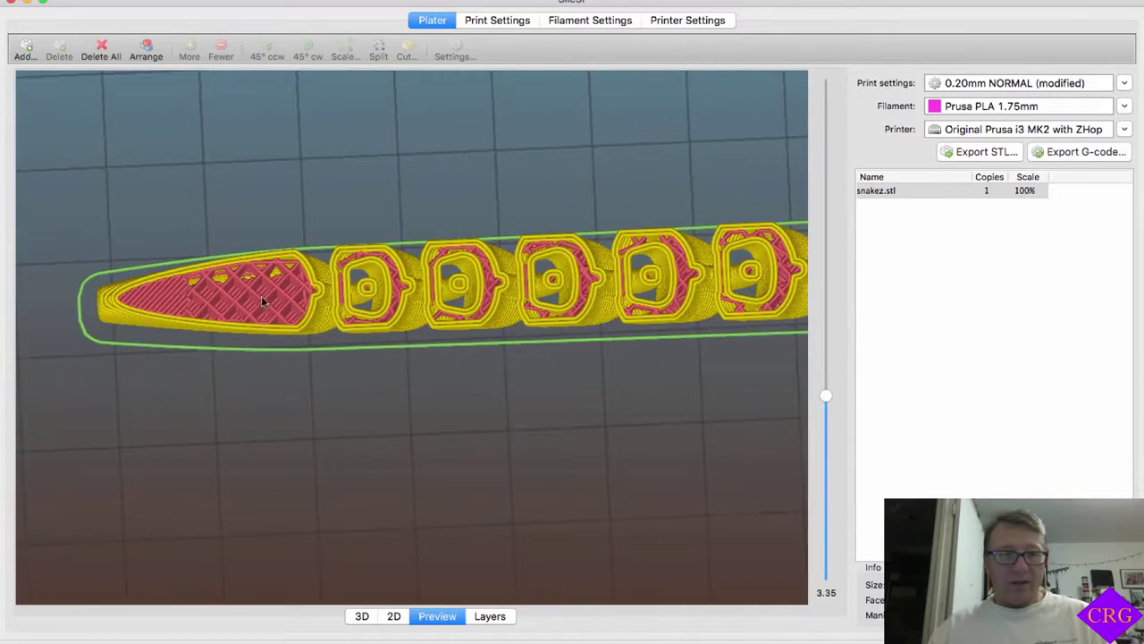
scroll(261, 297, up, 5)
scroll(261, 298, up, 2)
scroll(302, 298, down, 8)
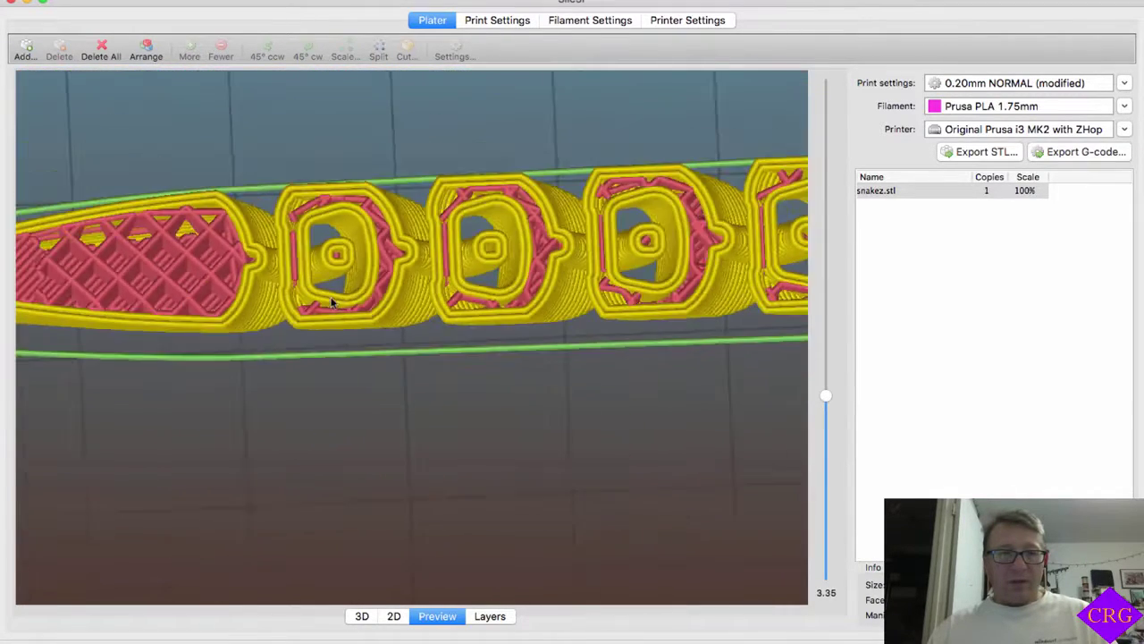
drag(474, 306, 320, 270)
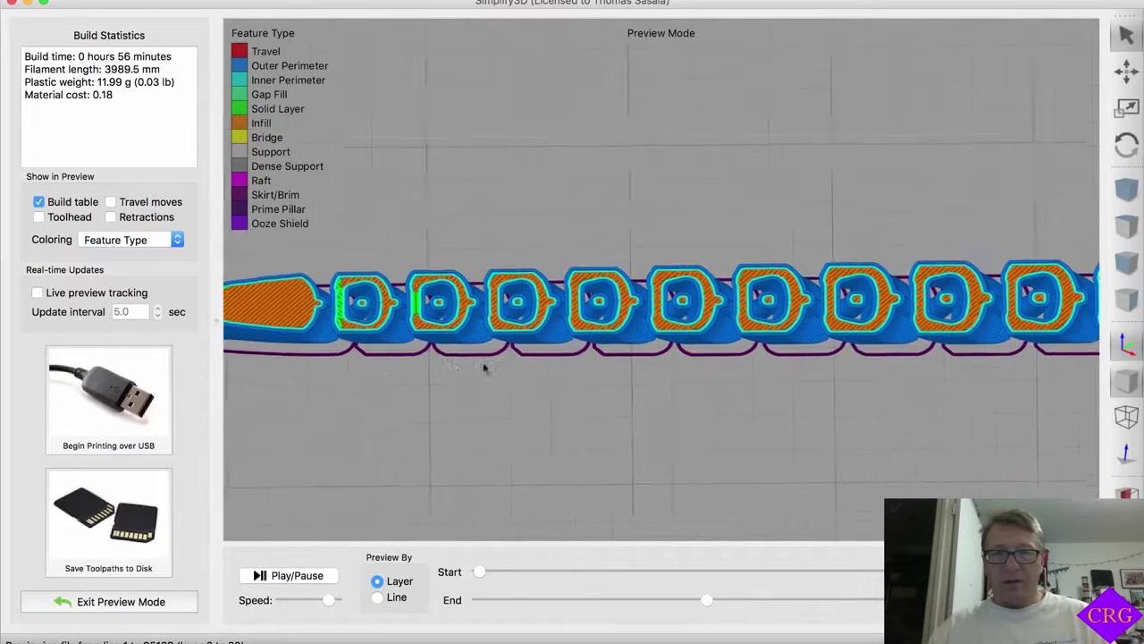
- Sweep Simplify3D's layers from the lower links up to the solid top surface, then return to Slic3r
scroll(586, 362, up, 3)
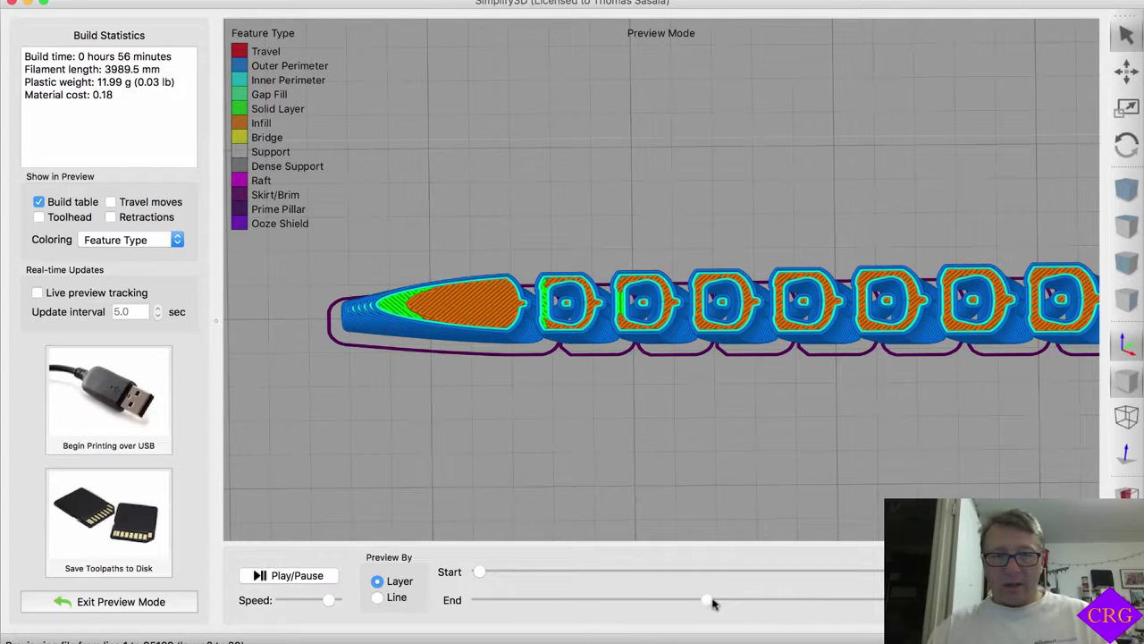
drag(713, 603, 822, 597)
right_drag(825, 408, 724, 390)
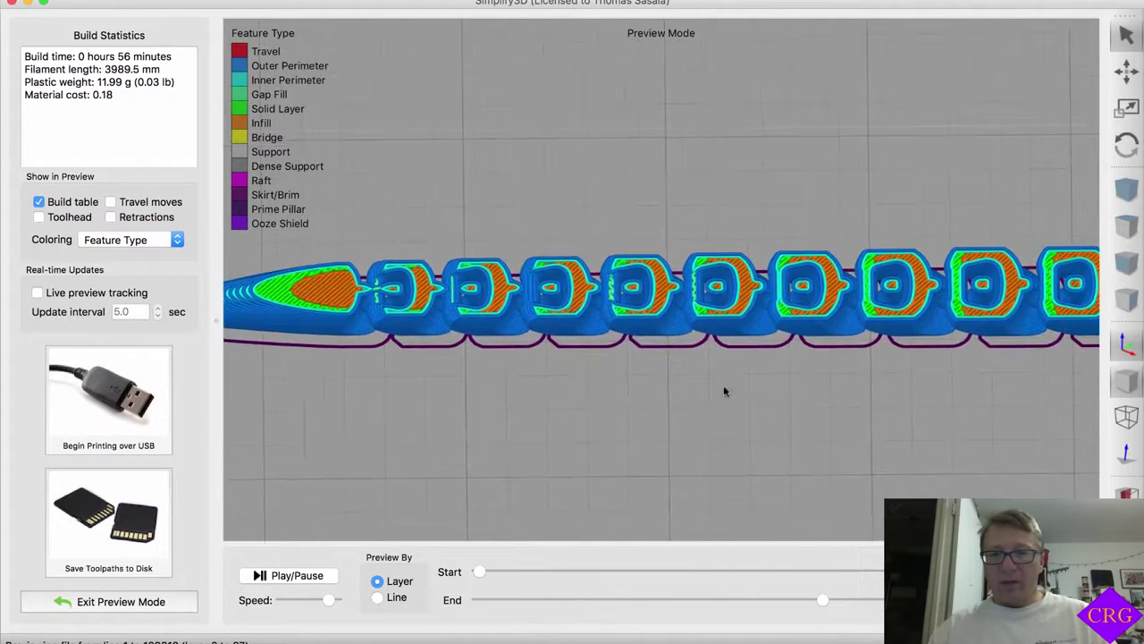
scroll(791, 362, up, 2)
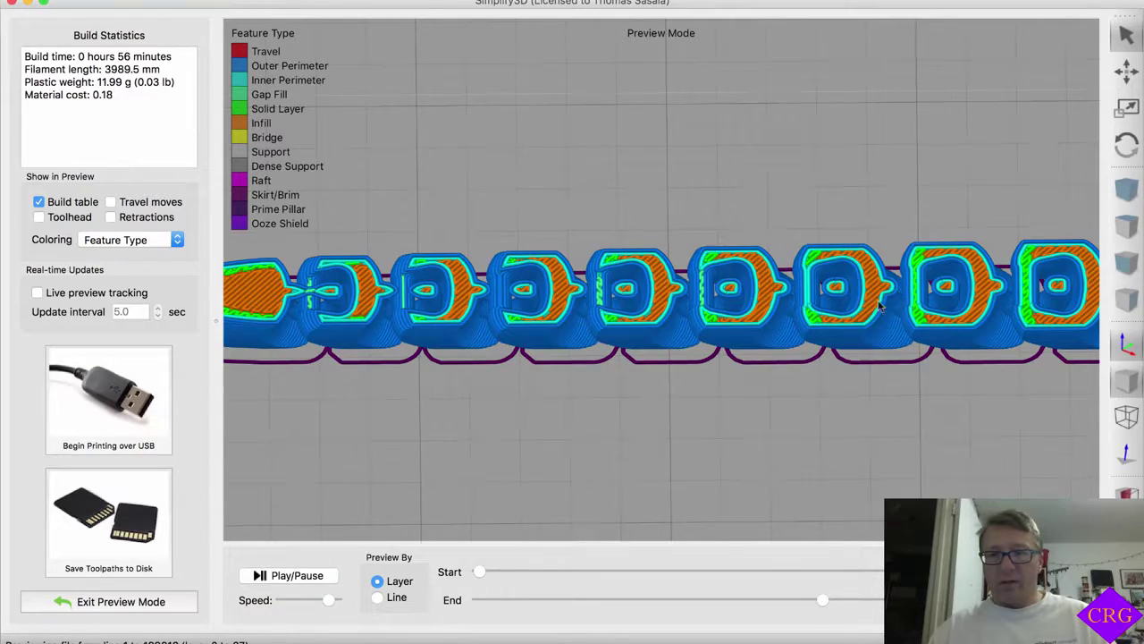
right_drag(881, 306, 836, 324)
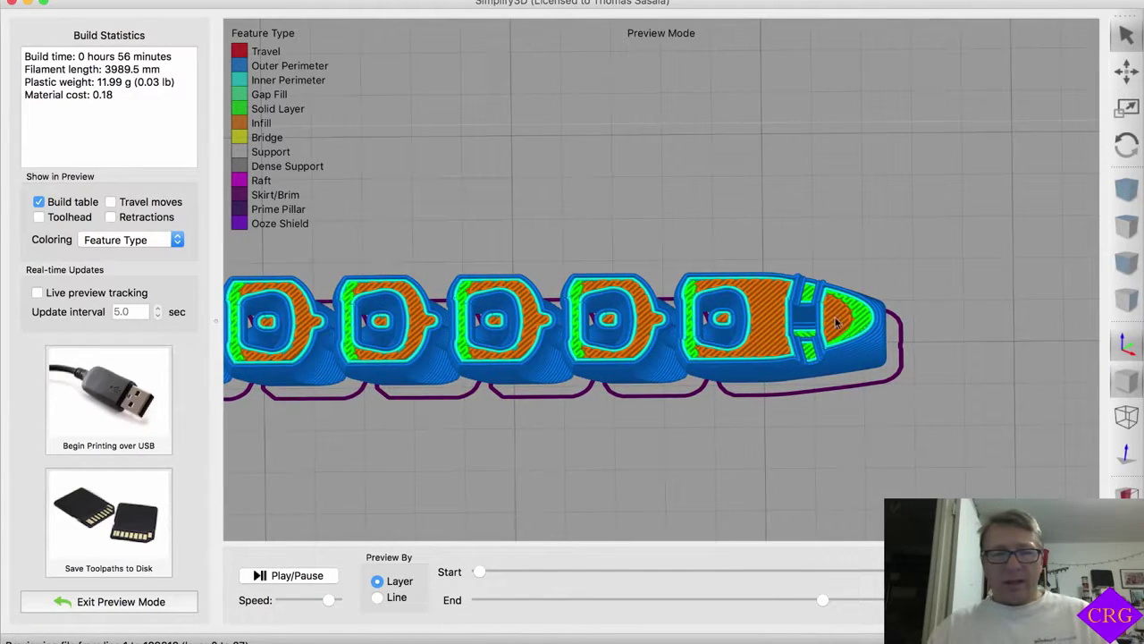
scroll(538, 474, down, 5)
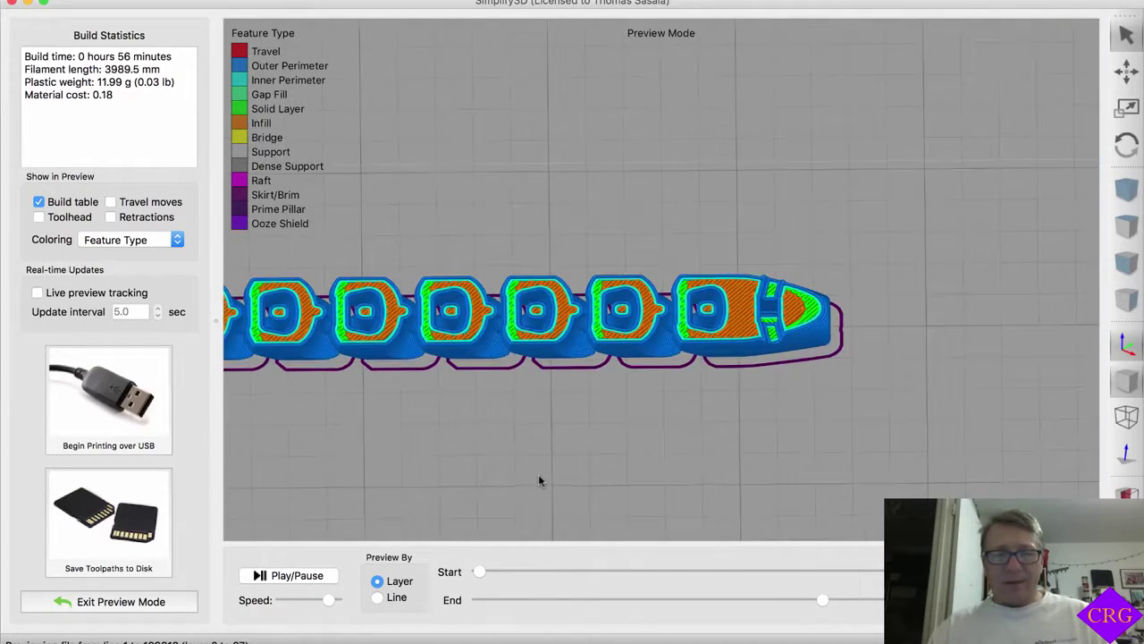
drag(647, 464, 613, 370)
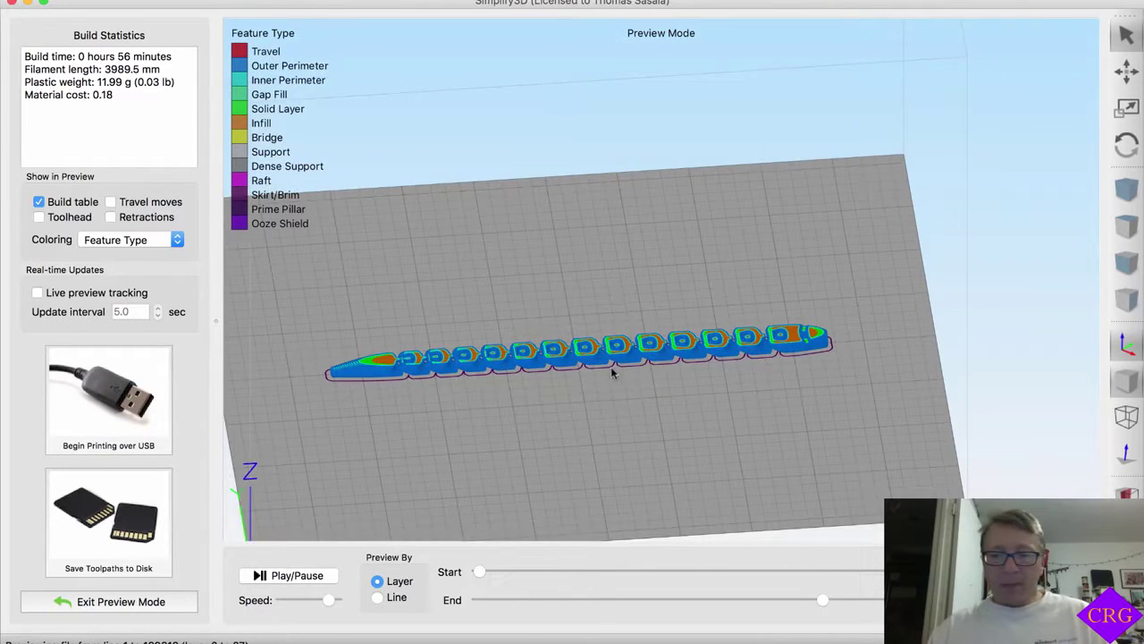
drag(826, 604, 929, 600)
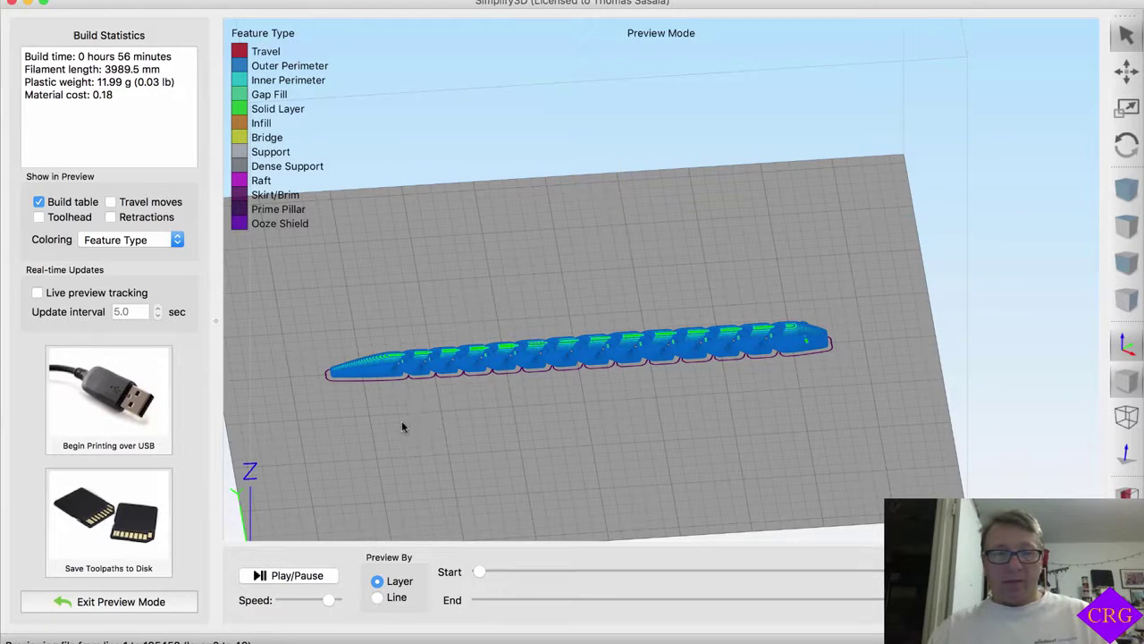
key(super+Tab)
click(328, 336)
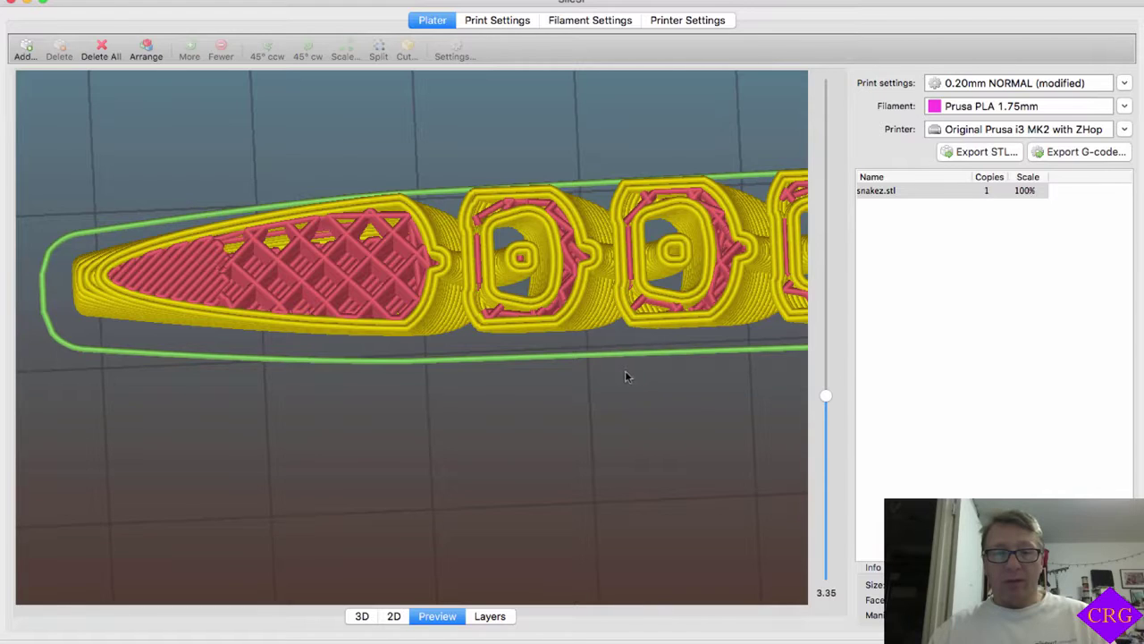
- Zoom out and orbit Slic3r's view, raising the layer slider to show every layer up to 8.95
scroll(625, 375, down, 10)
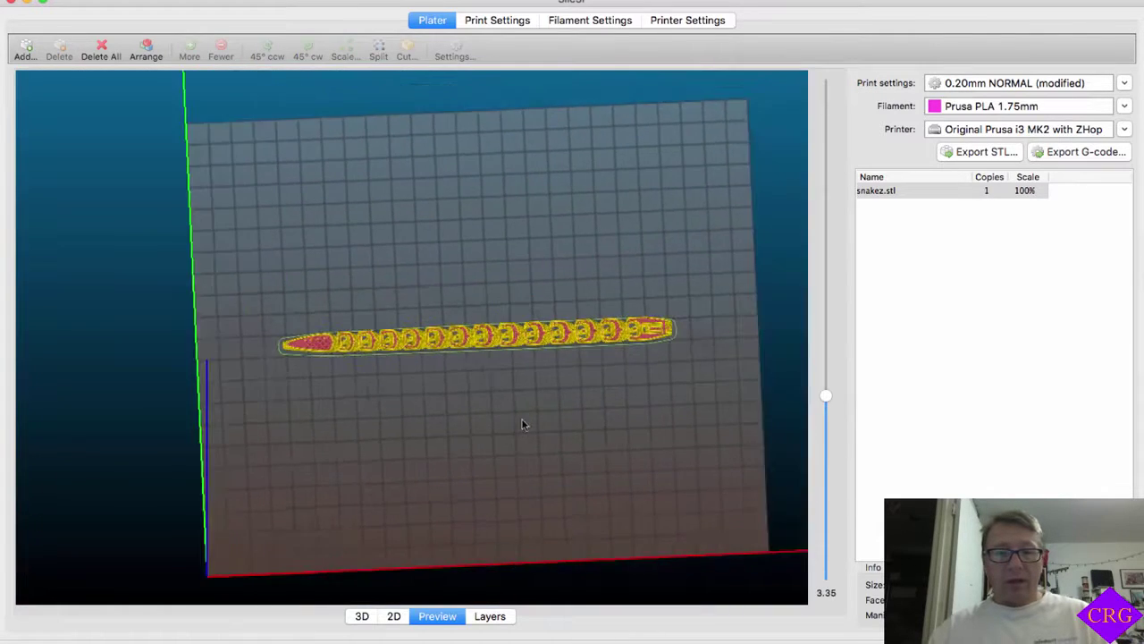
drag(522, 425, 500, 407)
drag(823, 399, 790, 104)
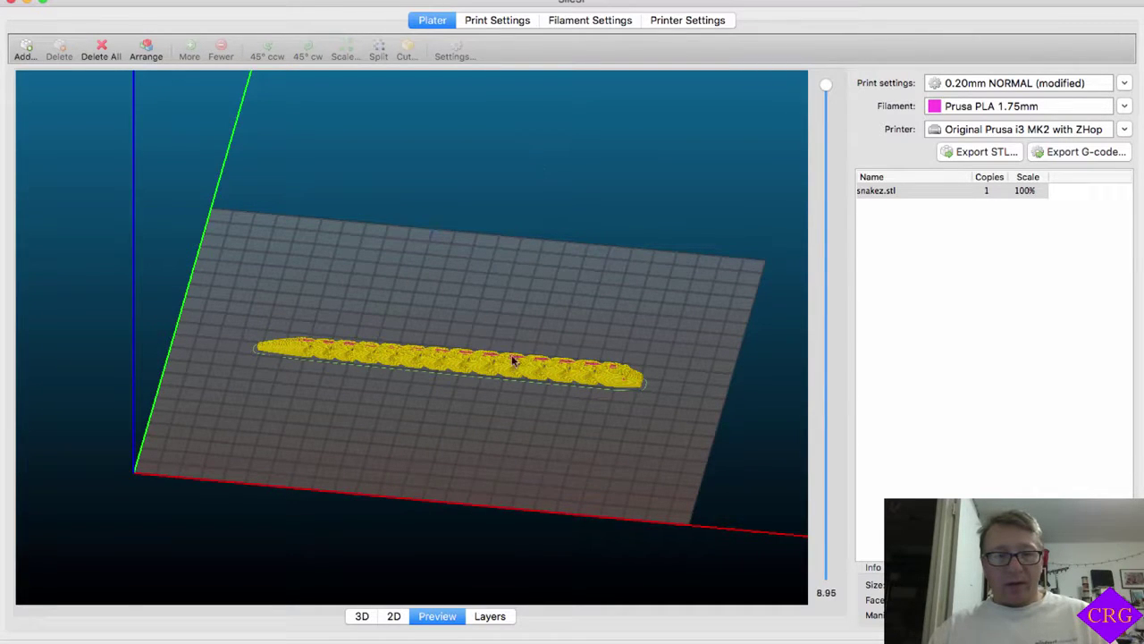
scroll(499, 379, up, 5)
scroll(479, 390, down, 5)
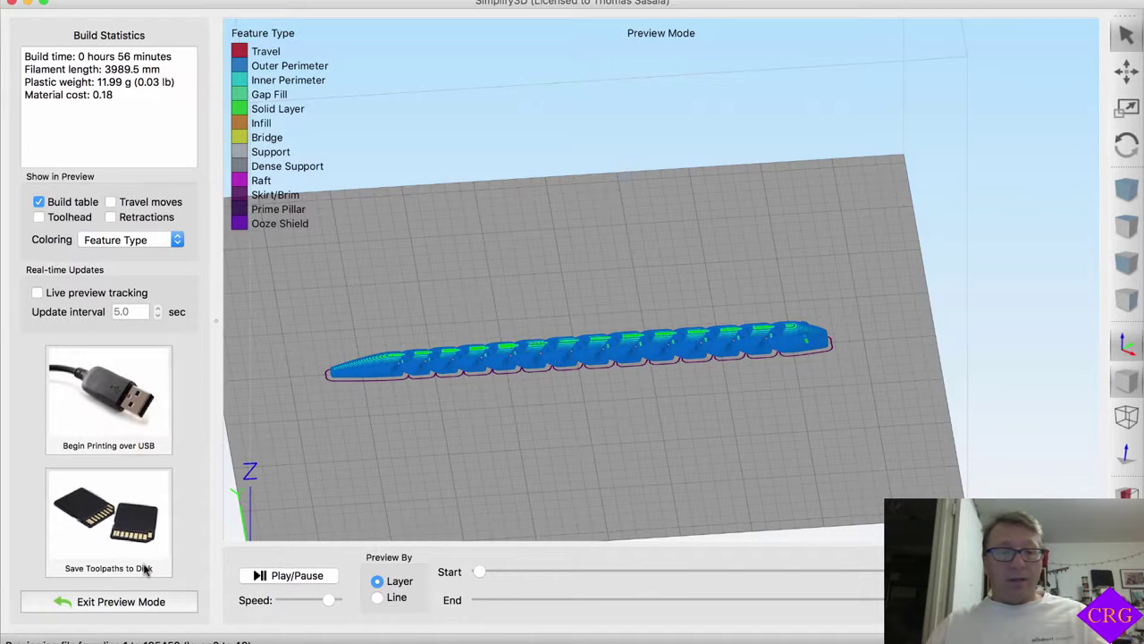
- Exit Preview Mode so the solid orange snakez model appears on the build plate
click(137, 605)
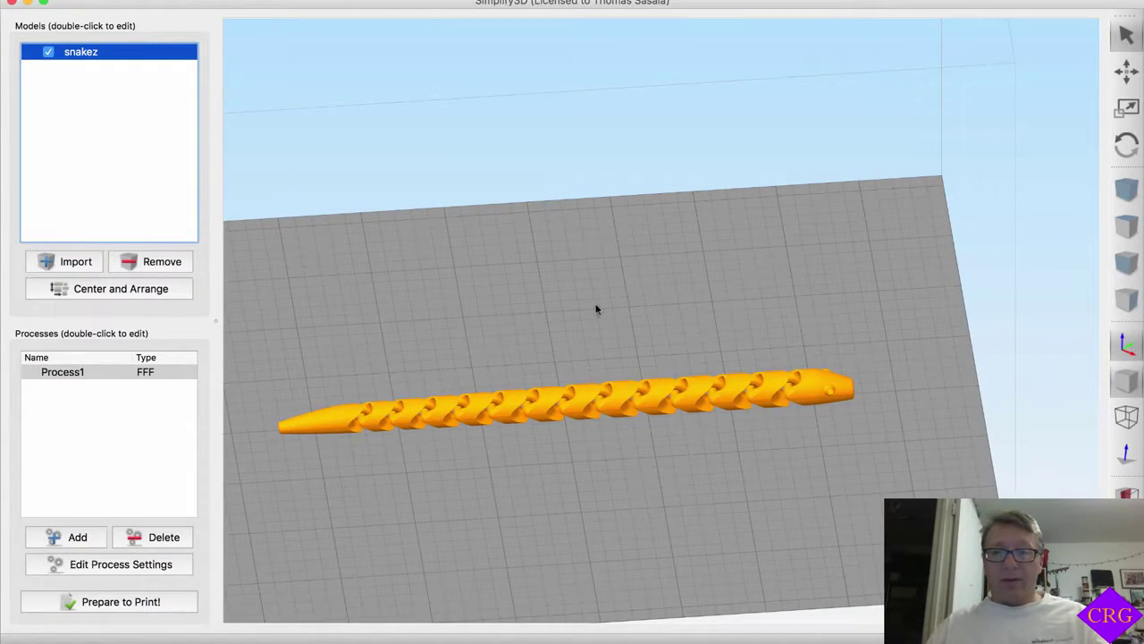
scroll(581, 318, down, 6)
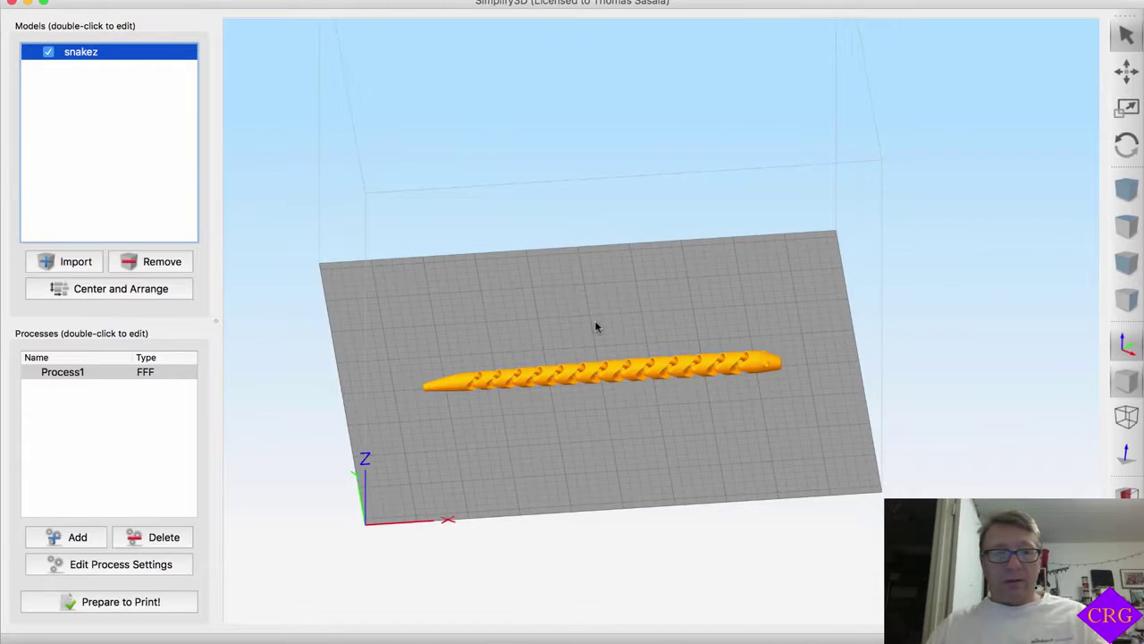
scroll(594, 323, up, 5)
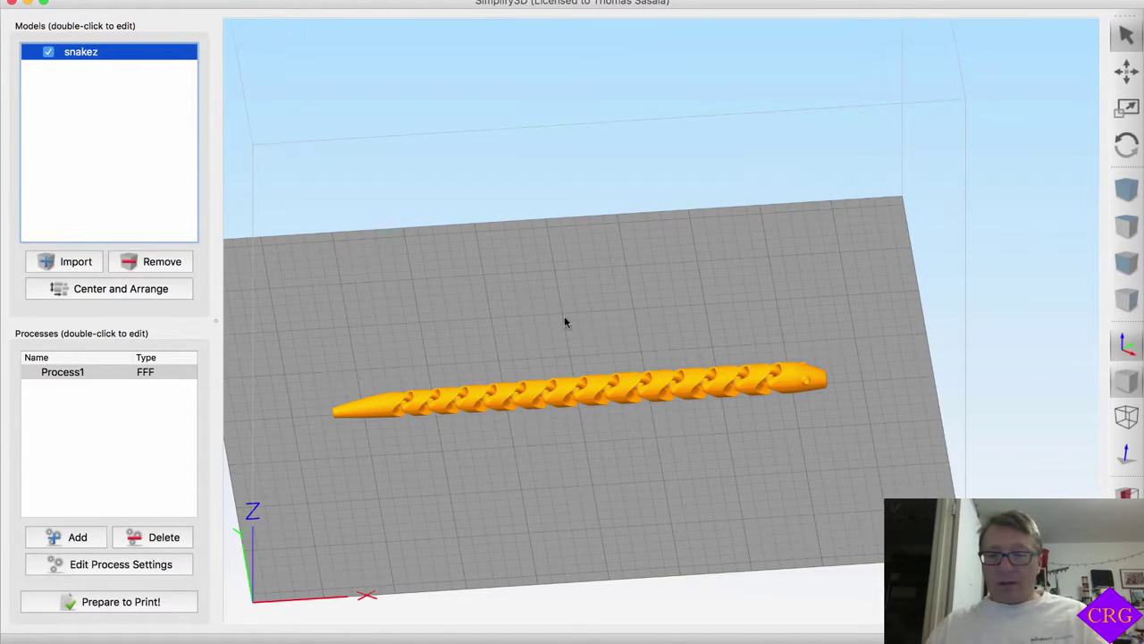